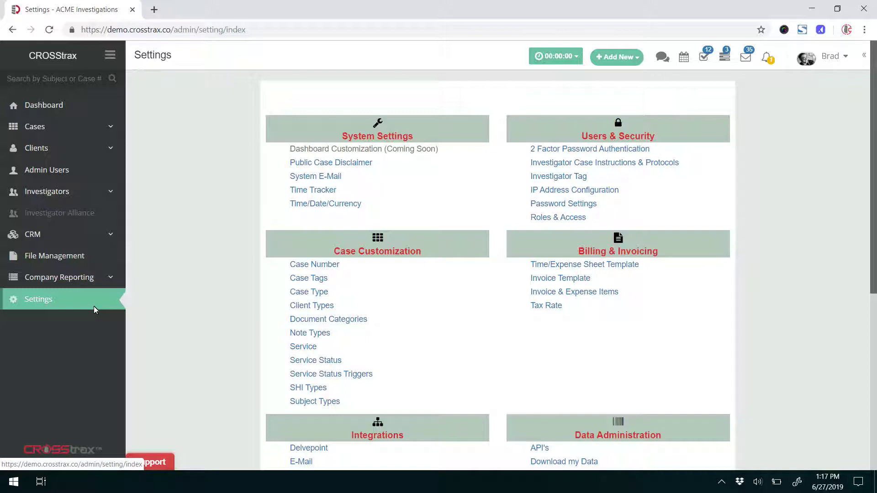
Step: Open the Pre-Written Content settings listed under Investigative Reports
scroll(206, 325, down, 6)
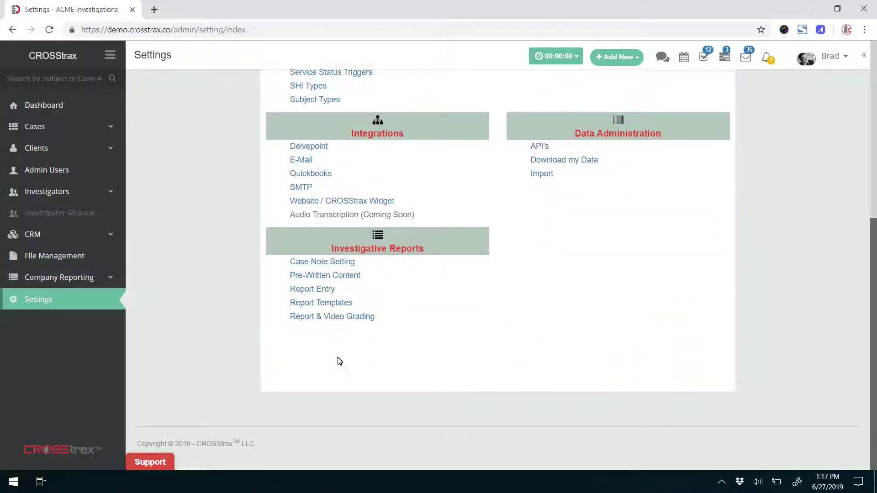
drag(331, 248, 437, 261)
click(356, 277)
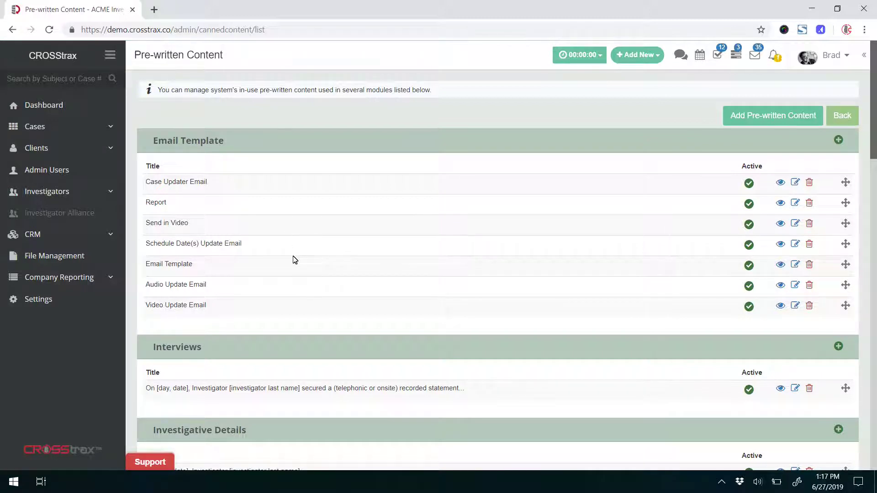
Step: Review the pre-written content categories and their entries, from Email Template through Telephonic Communication
drag(152, 142, 240, 142)
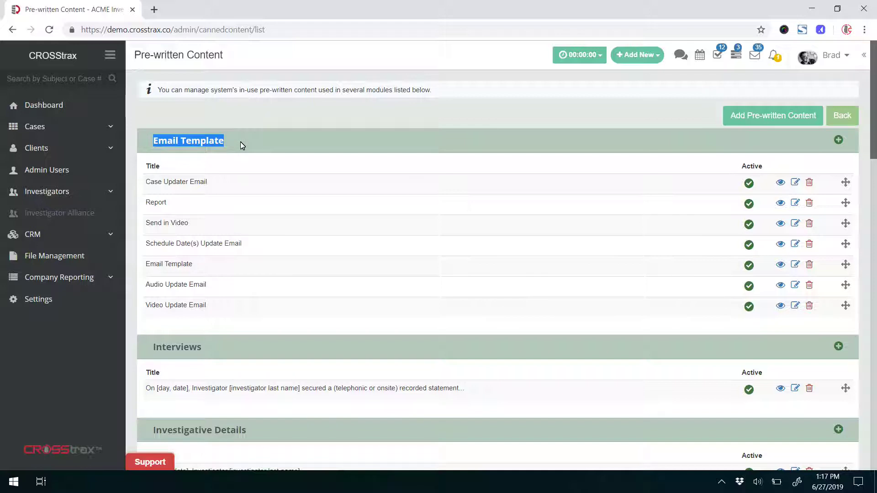
scroll(359, 278, down, 4)
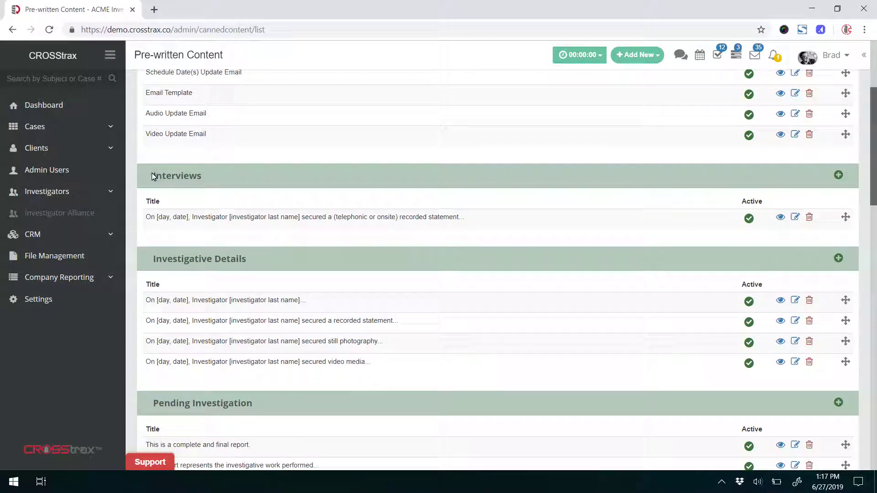
drag(152, 177, 215, 174)
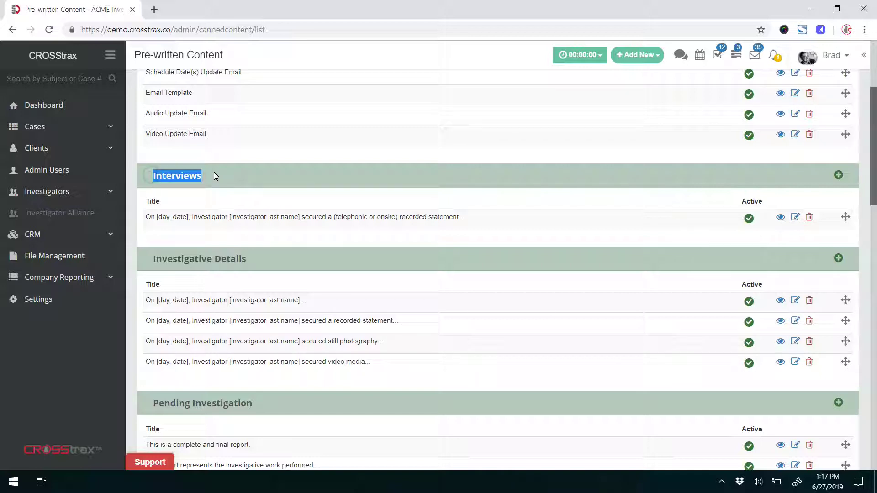
drag(163, 258, 250, 257)
scroll(279, 311, down, 3)
scroll(279, 311, down, 2)
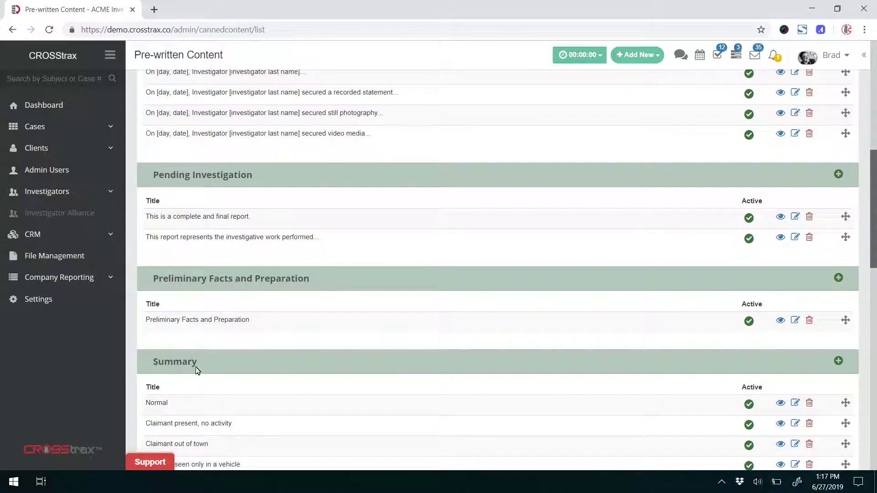
scroll(198, 370, down, 5)
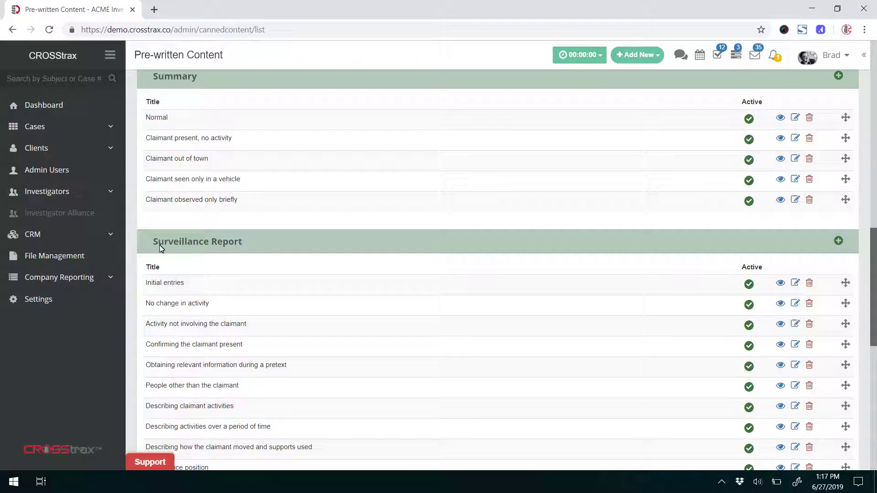
scroll(315, 364, down, 8)
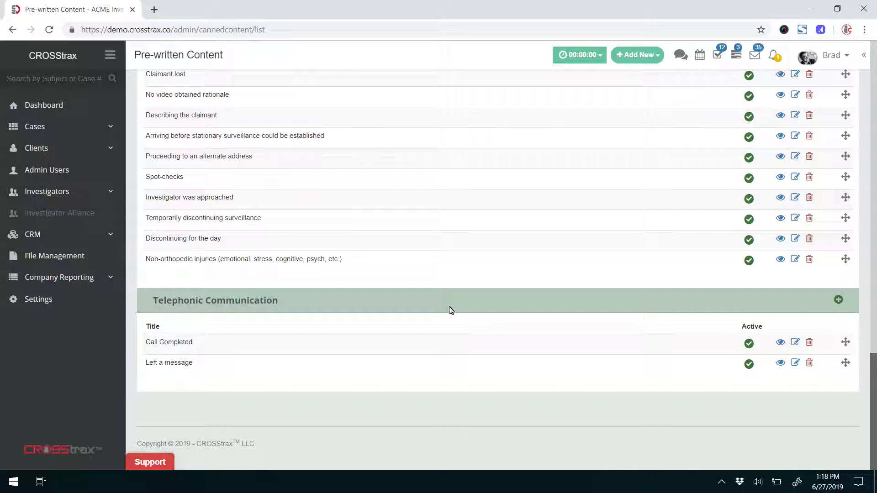
scroll(472, 333, up, 8)
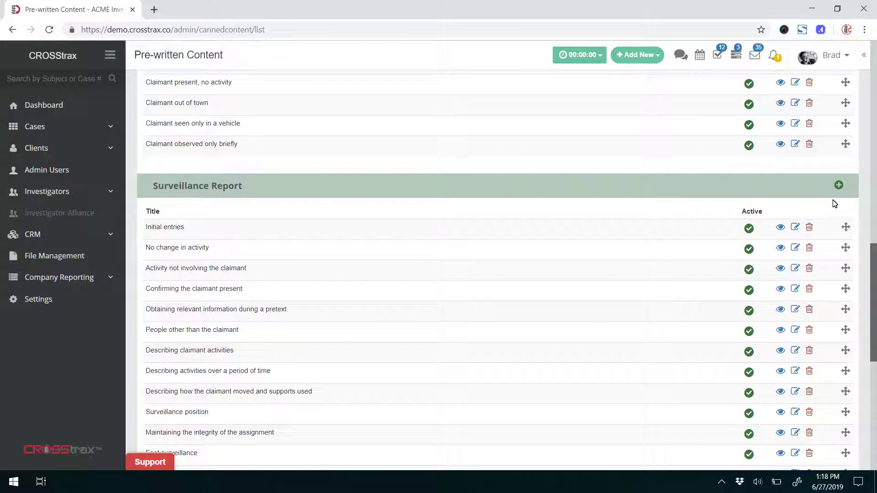
scroll(530, 329, up, 9)
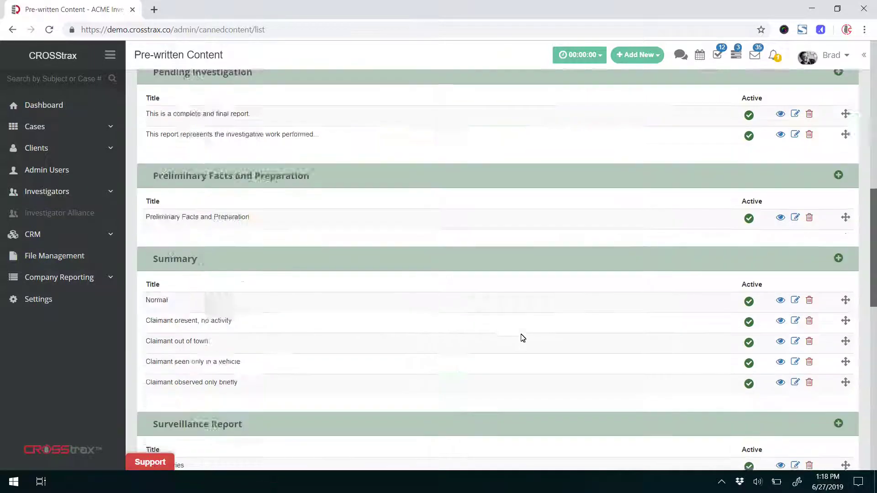
scroll(522, 338, up, 8)
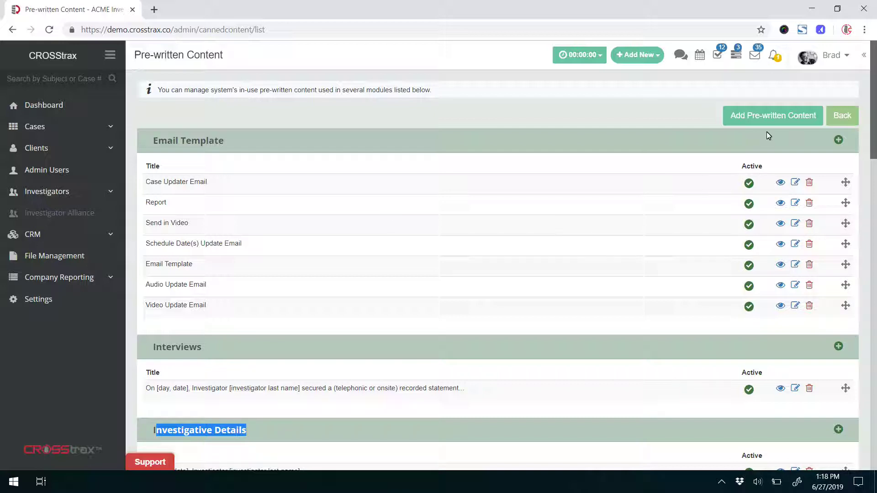
Step: Start a new pre-written content entry and examine its title and content fields and the available types
click(772, 122)
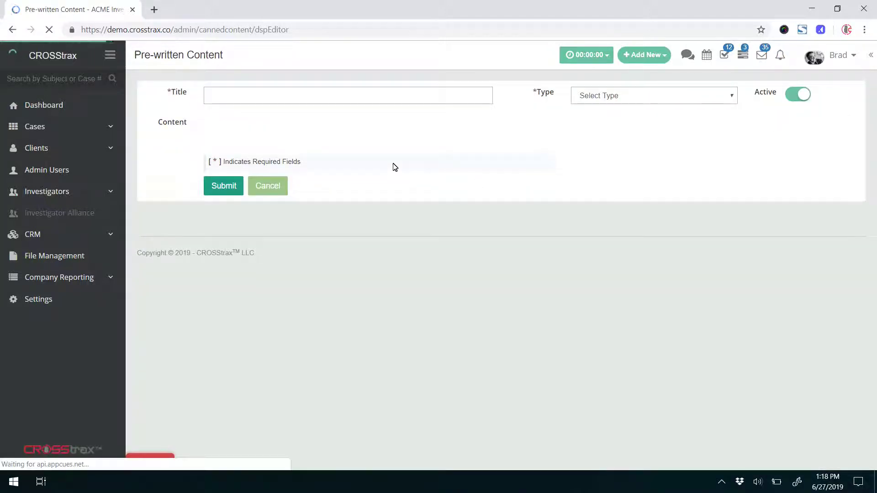
click(236, 99)
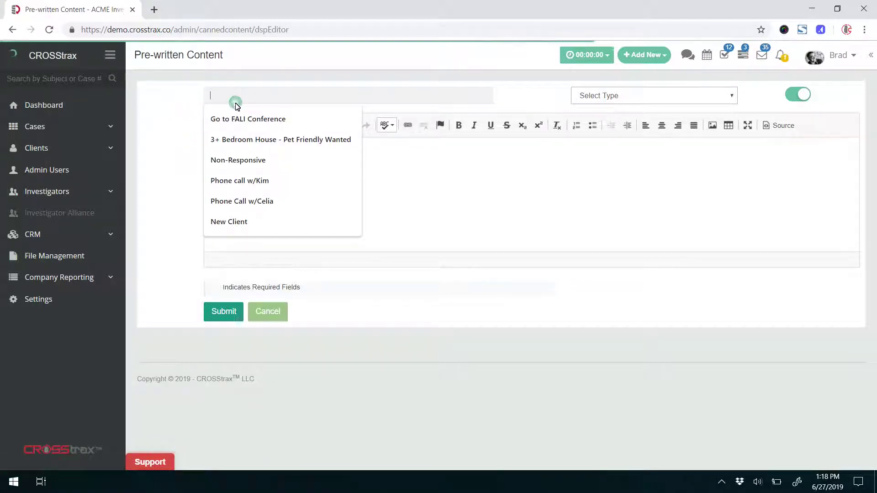
click(438, 174)
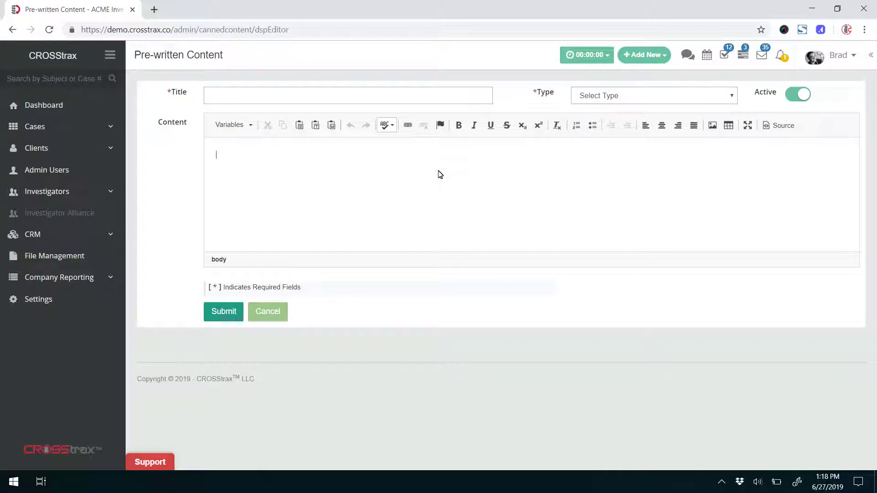
click(637, 99)
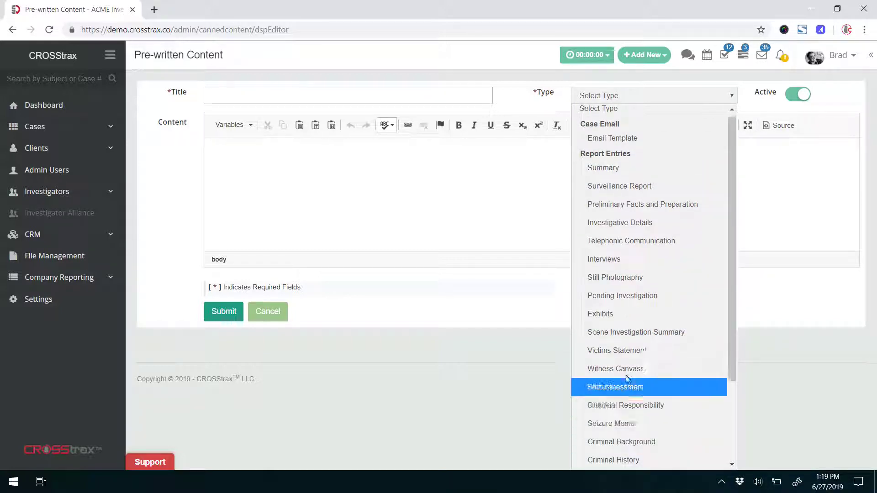
scroll(627, 368, down, 3)
scroll(625, 366, up, 3)
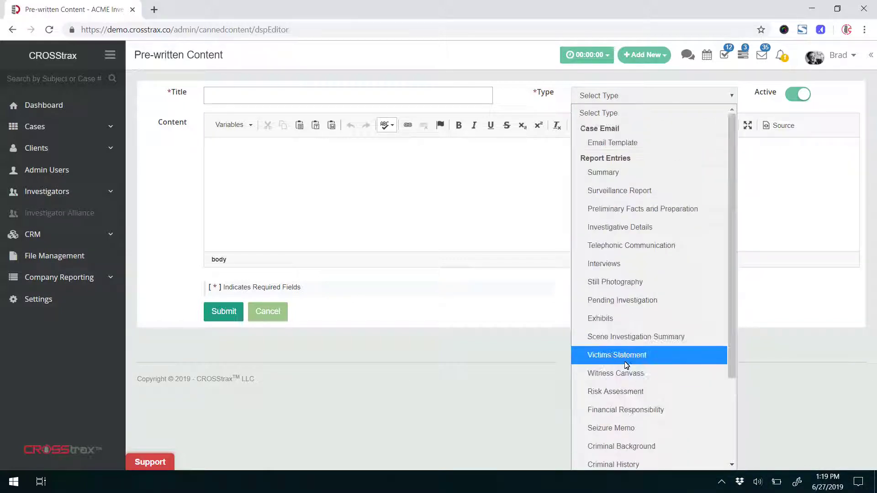
click(627, 96)
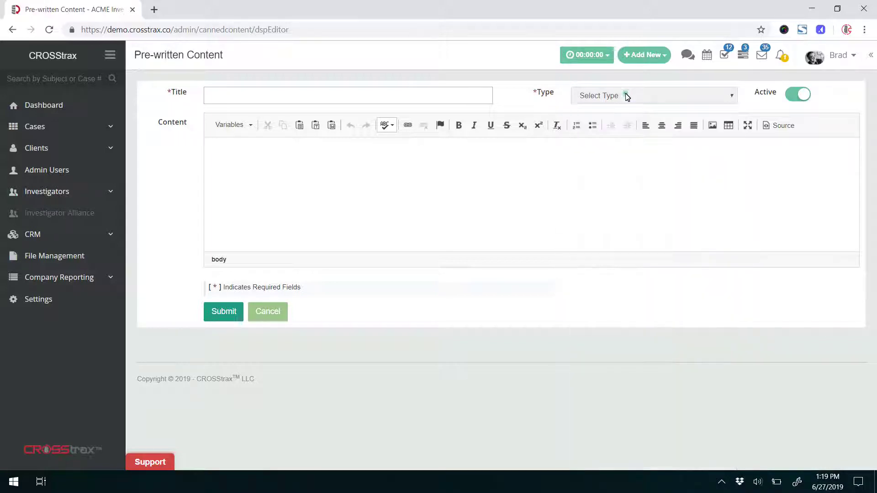
Step: Check the variables offered in the blank entry's content editor, and leave the form without saving
click(331, 158)
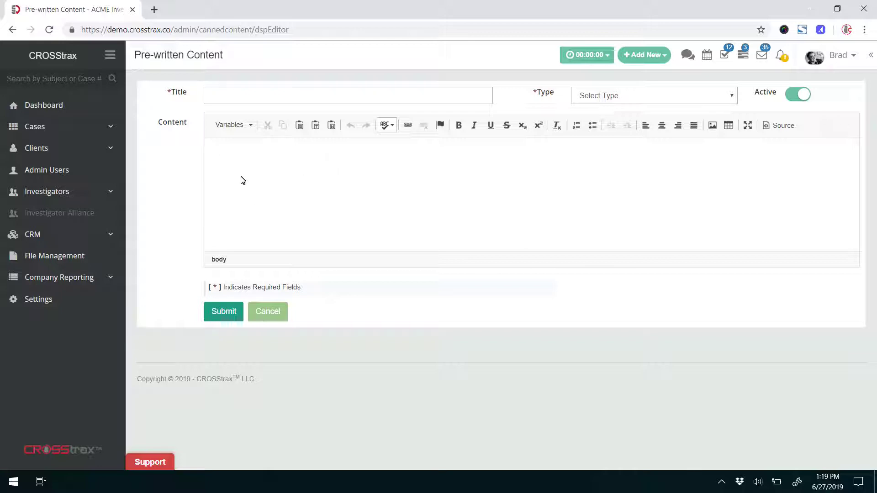
click(247, 129)
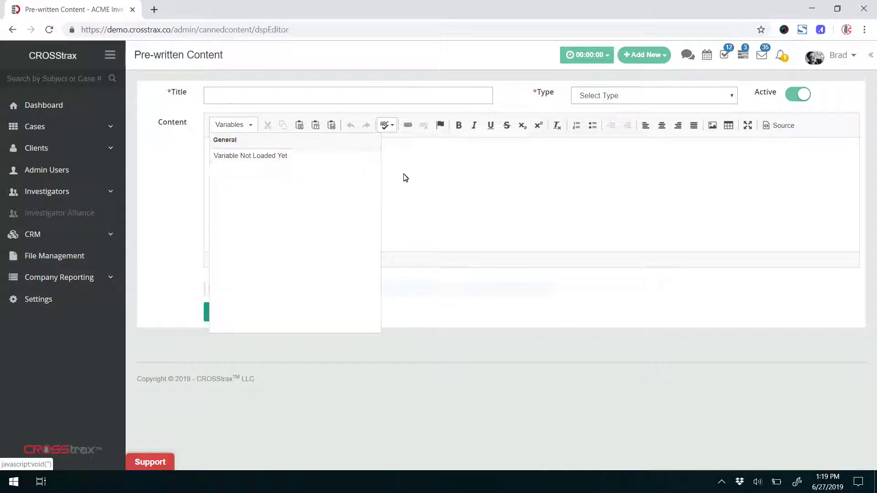
click(481, 195)
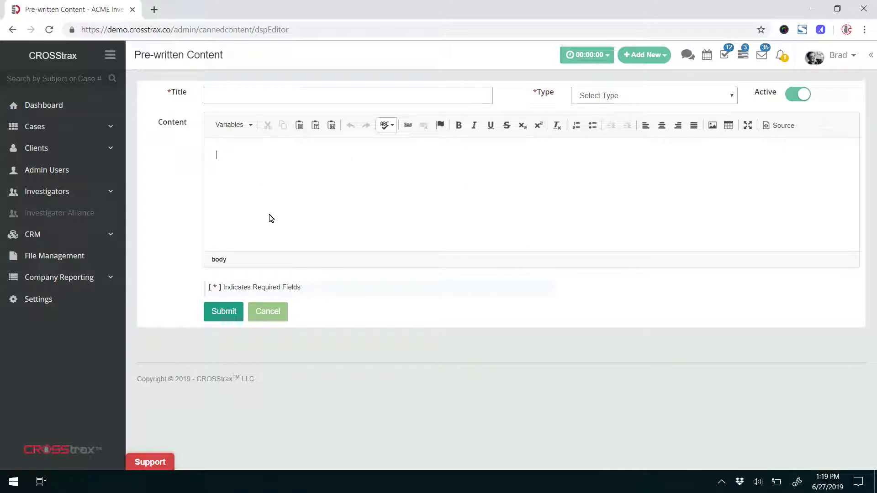
click(283, 317)
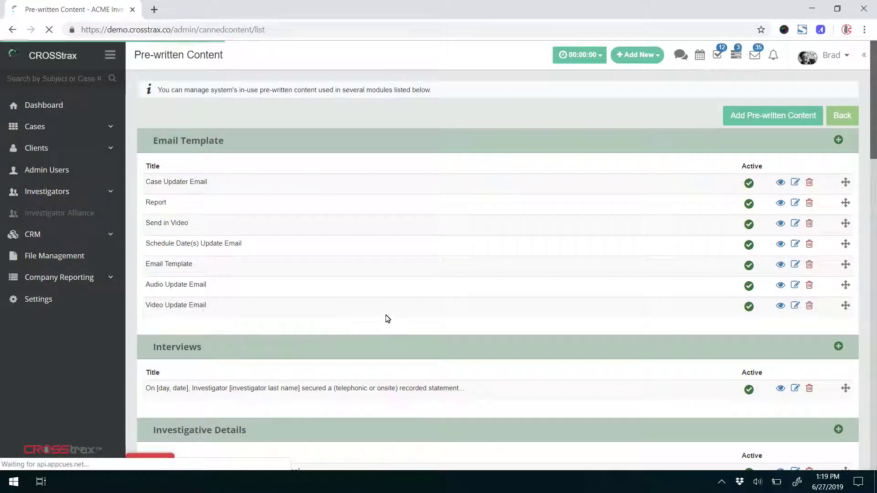
Step: Open the "Initial entries" item of the Surveillance Report category for editing
scroll(389, 320, down, 2)
scroll(390, 320, down, 2)
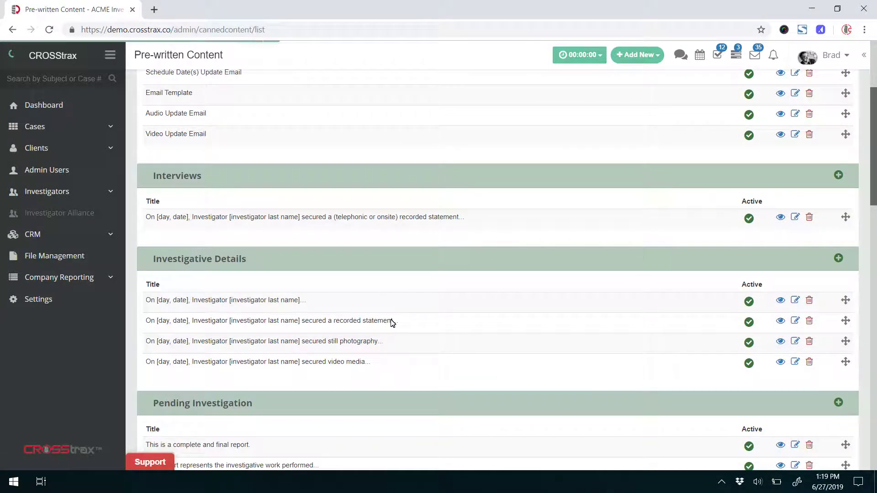
scroll(393, 324, down, 6)
scroll(397, 331, down, 4)
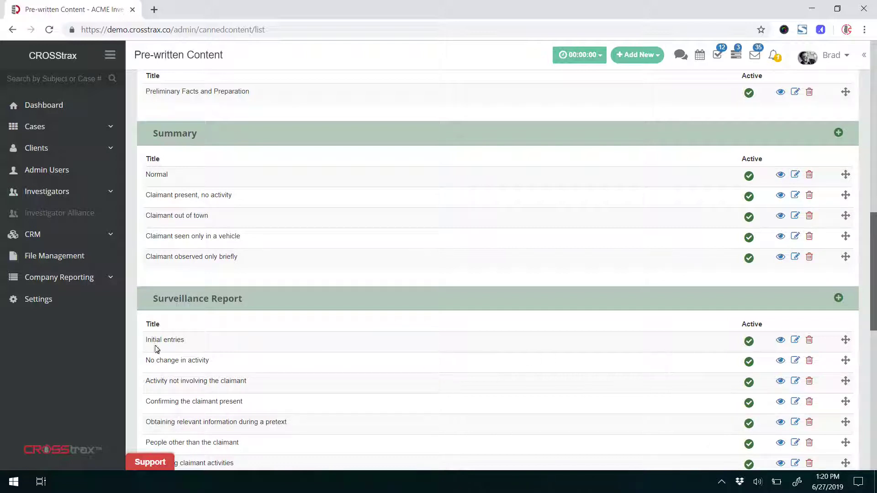
click(795, 341)
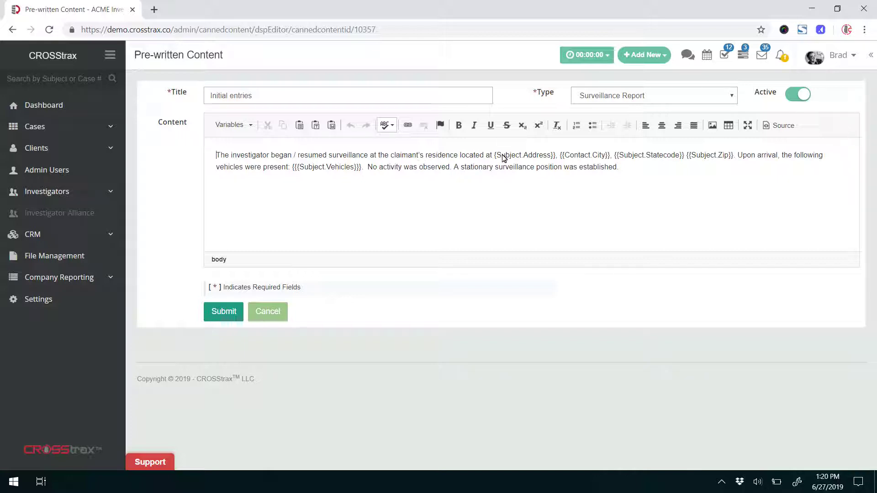
Step: Examine the subject address and subject vehicles variables within the entry's content text
drag(498, 155, 545, 163)
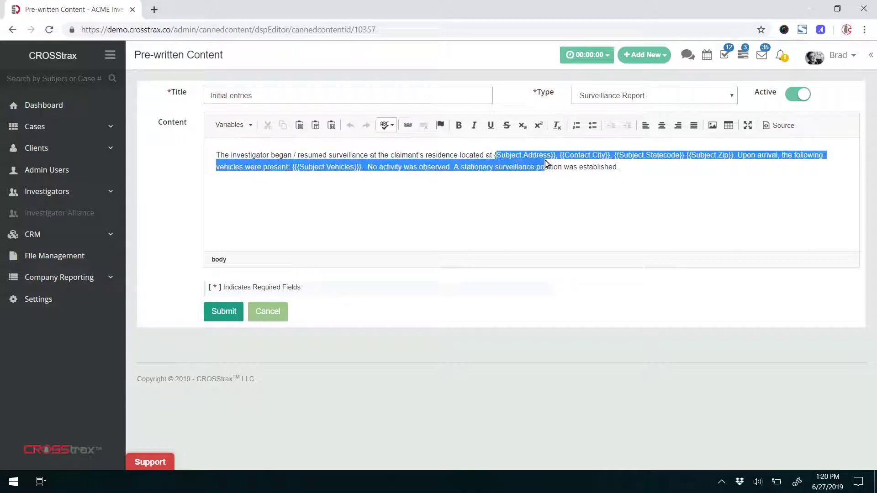
click(578, 160)
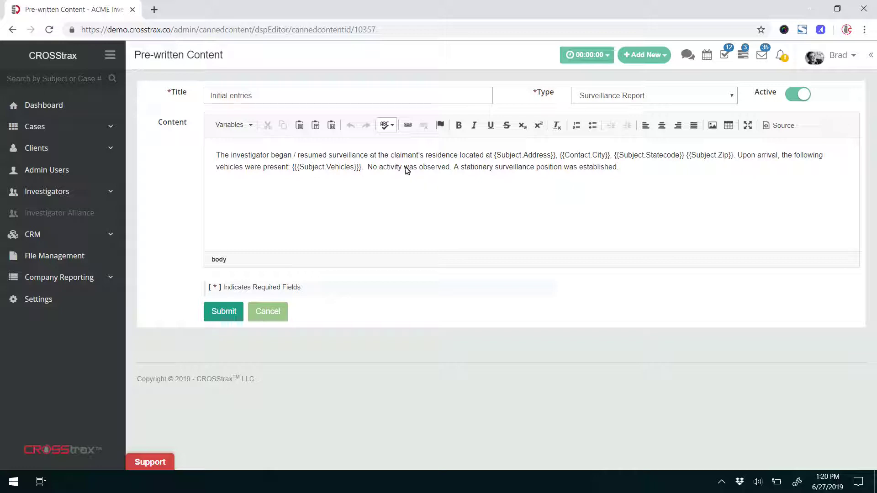
drag(296, 169, 361, 169)
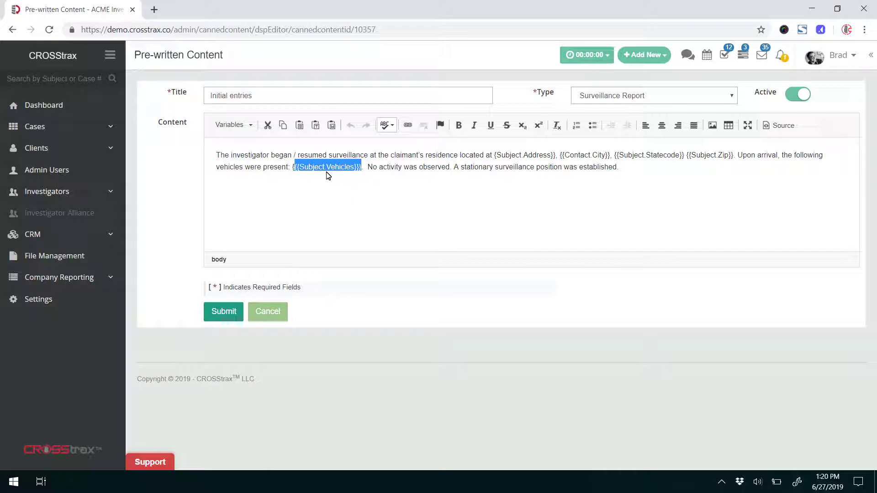
click(379, 176)
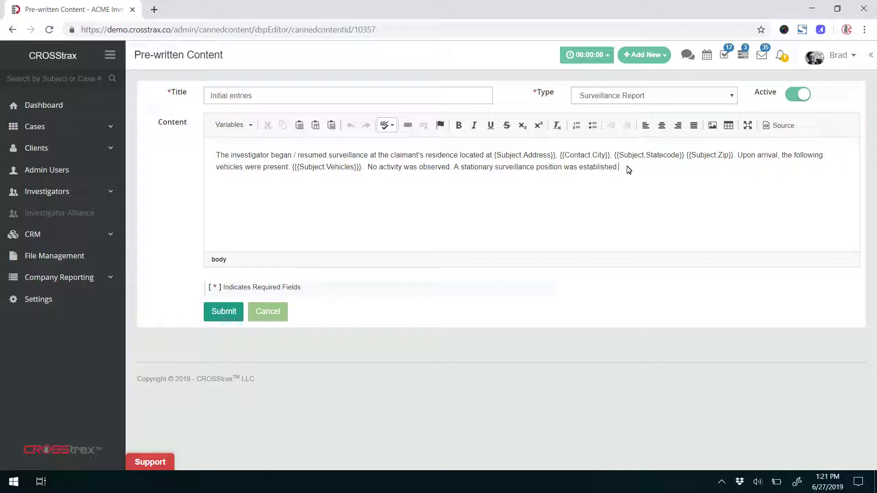
Step: Insert the Client Contact First Name variable on a new line below the existing content paragraph
click(234, 184)
key(Return)
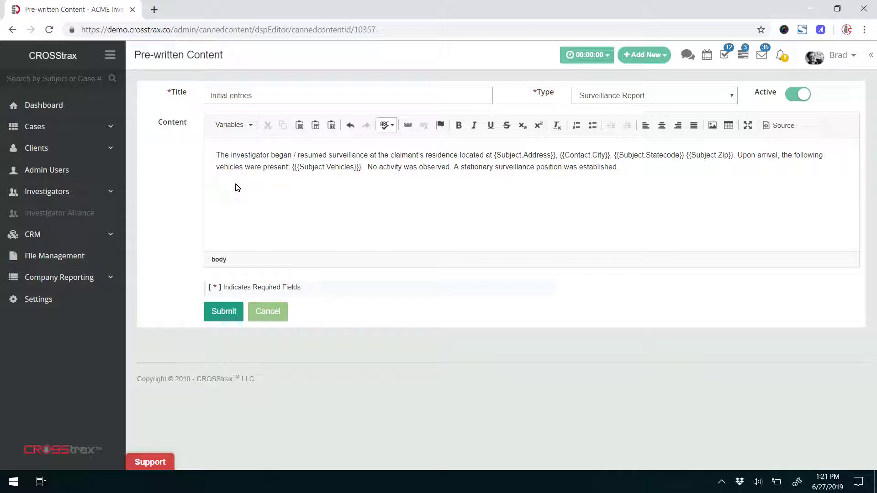
click(247, 130)
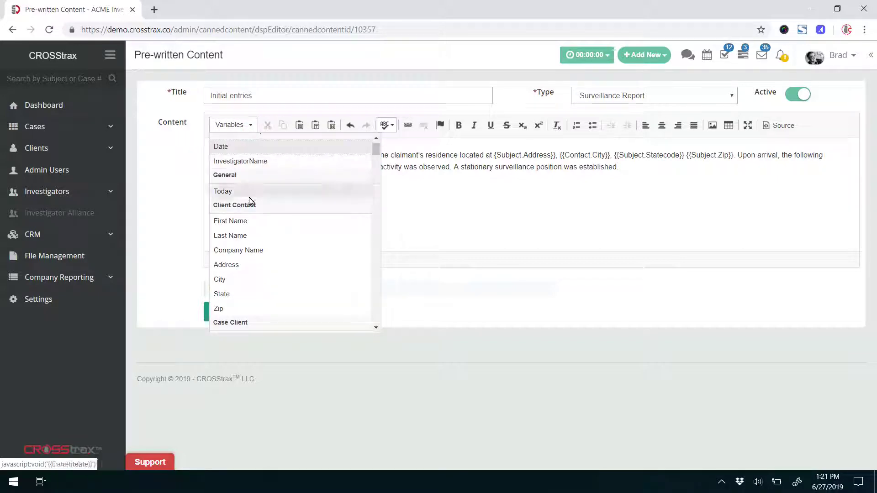
click(244, 224)
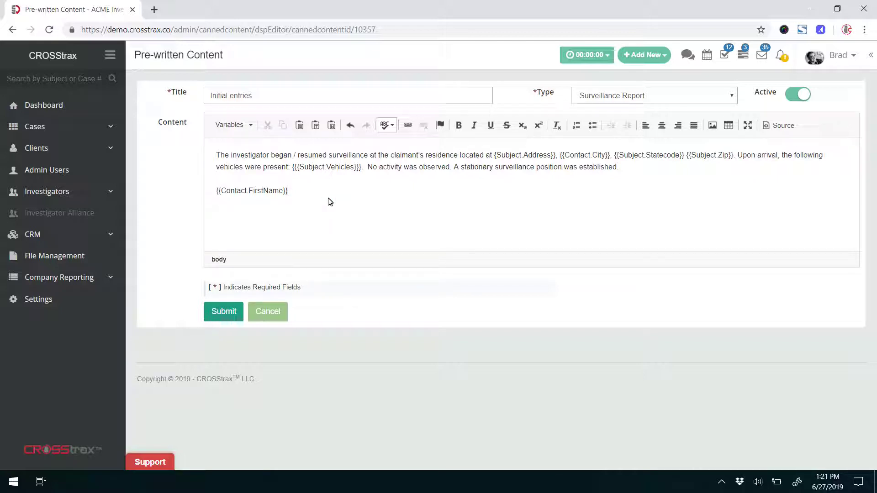
Step: Examine the list of variables from Surveillance Report through Subject Type for the entry's content, and leave the form without saving
click(240, 125)
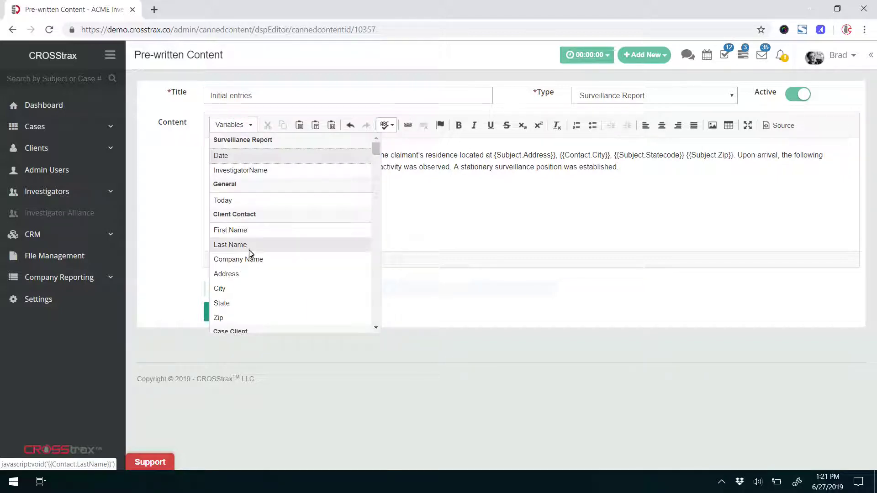
scroll(260, 272, down, 1)
scroll(258, 273, down, 2)
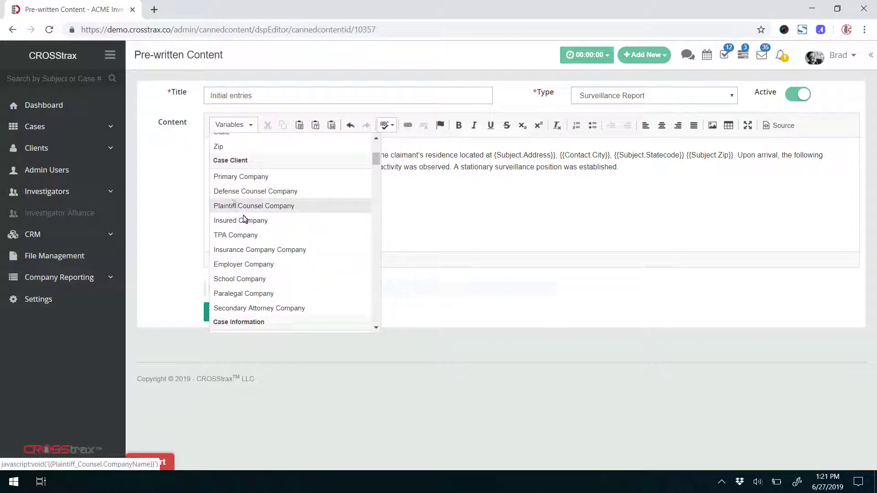
scroll(270, 280, down, 2)
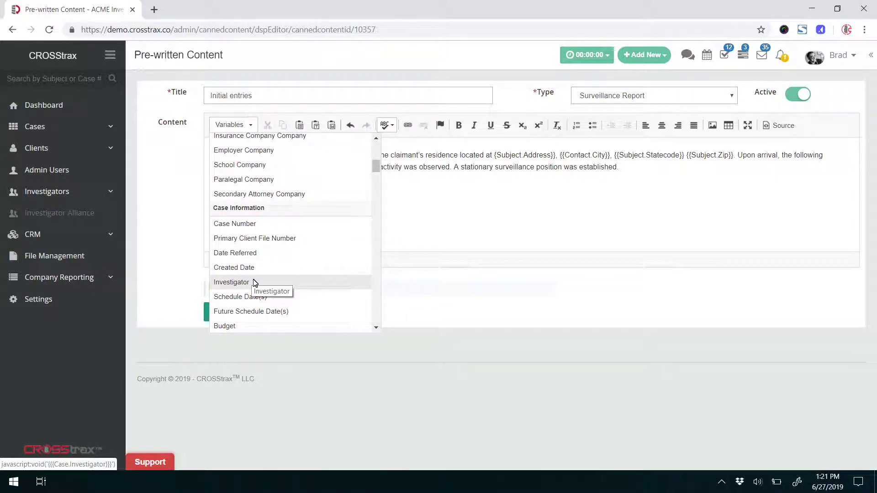
scroll(254, 282, down, 3)
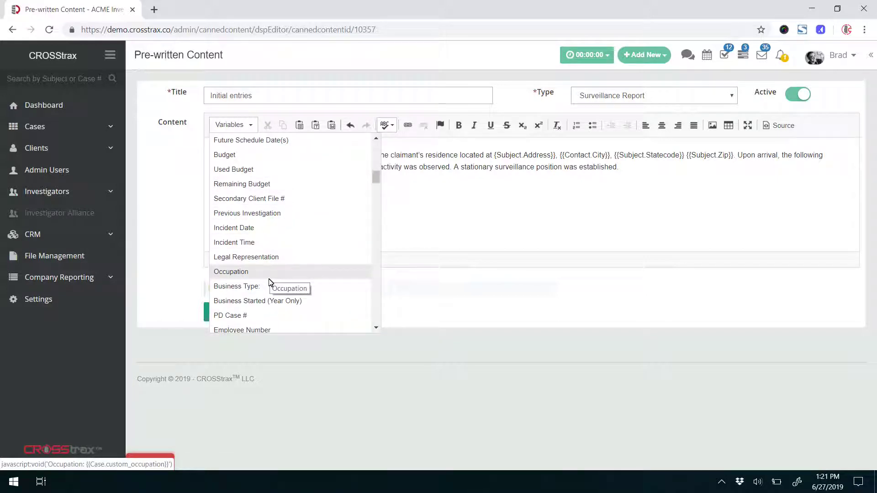
scroll(269, 282, down, 1)
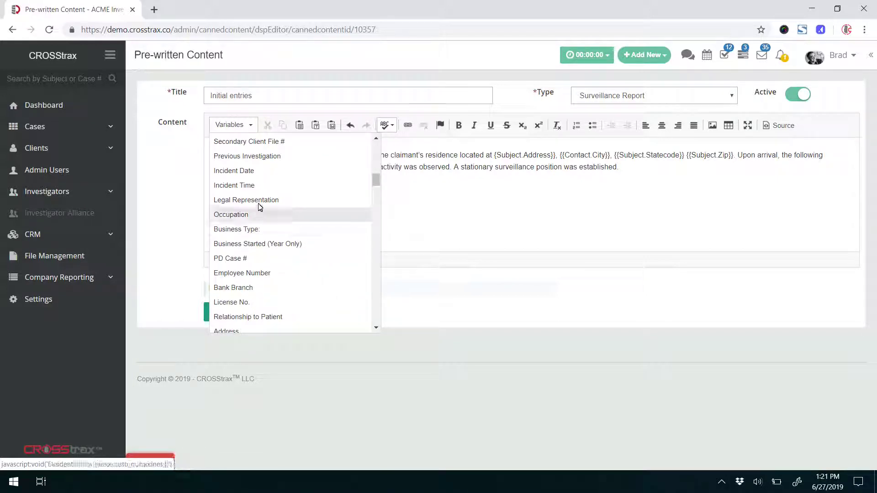
scroll(254, 215, down, 3)
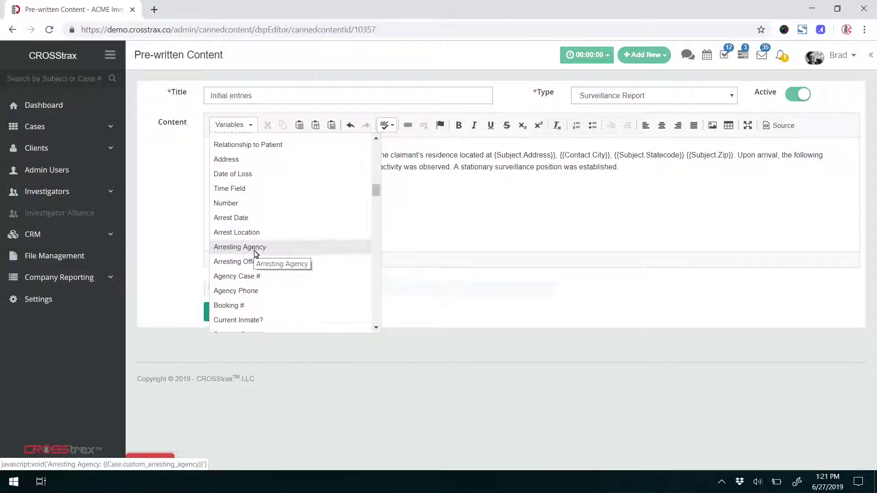
scroll(256, 255, down, 3)
scroll(261, 249, down, 2)
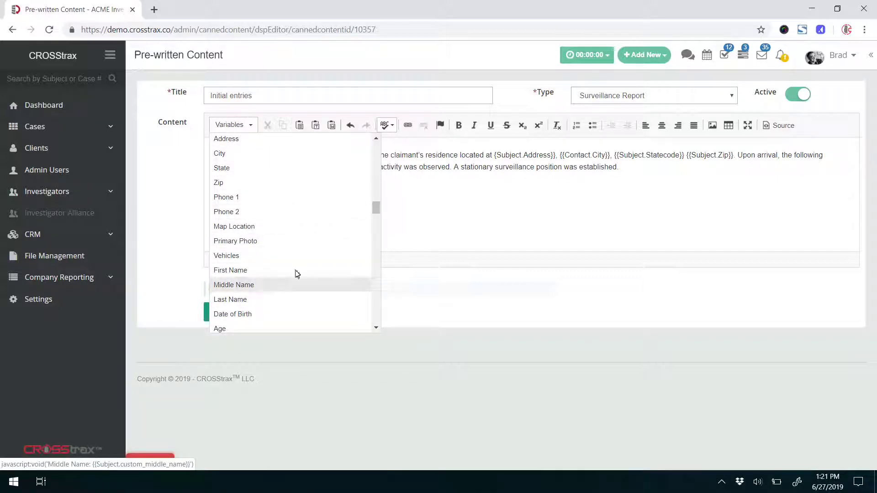
scroll(302, 261, down, 1)
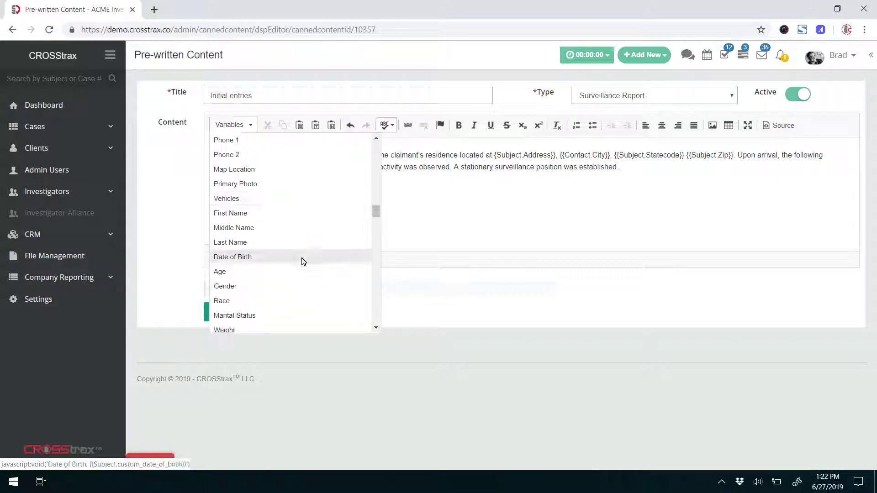
scroll(301, 261, down, 1)
scroll(302, 261, down, 2)
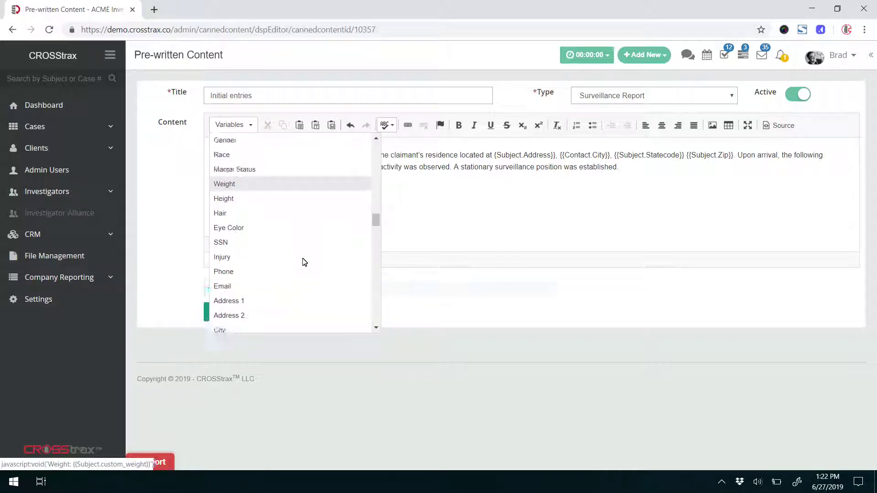
scroll(310, 275, down, 4)
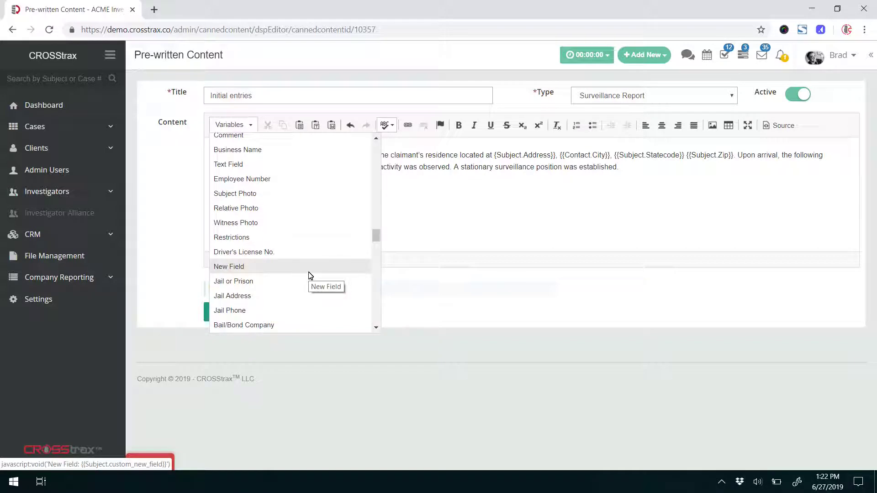
scroll(310, 275, down, 3)
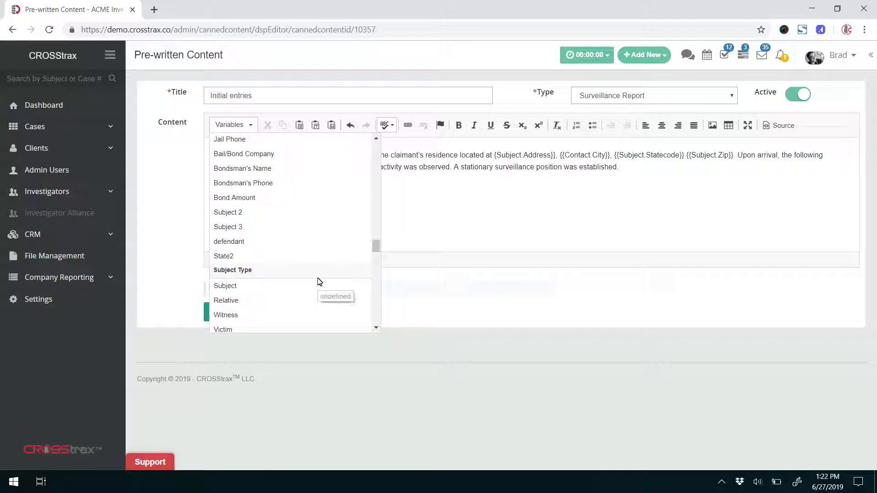
scroll(320, 281, down, 1)
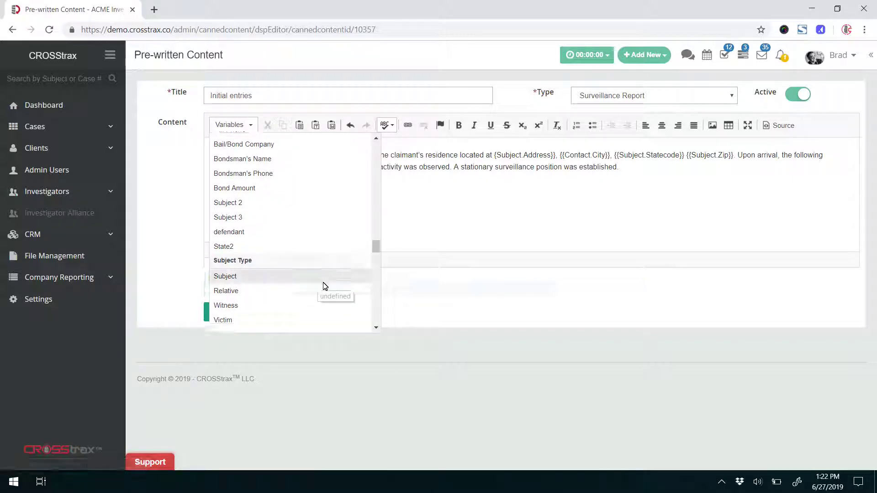
click(569, 287)
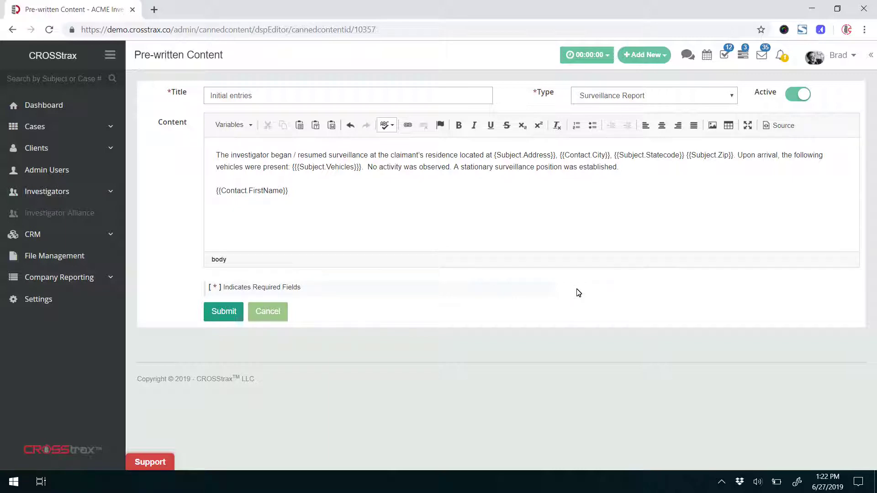
click(267, 315)
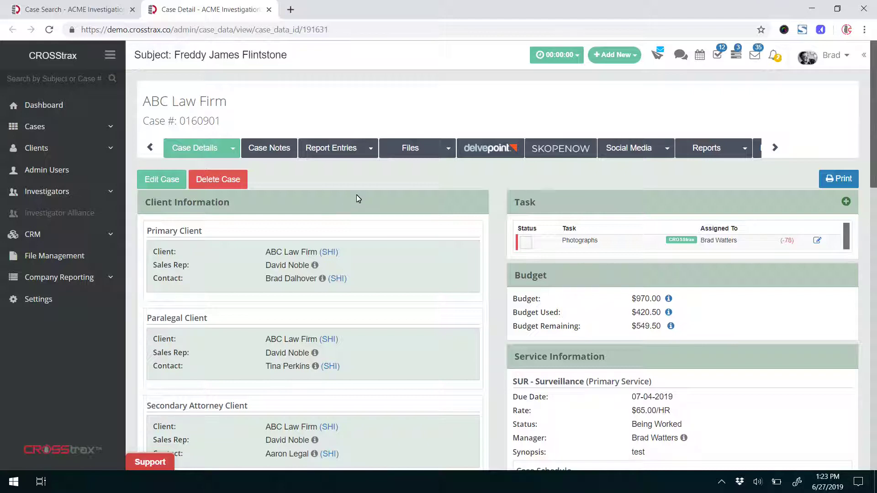
Step: Open the Surveillance report entries of the ABC Law Firm case and start a new entry under Chronological Order of Events
click(372, 150)
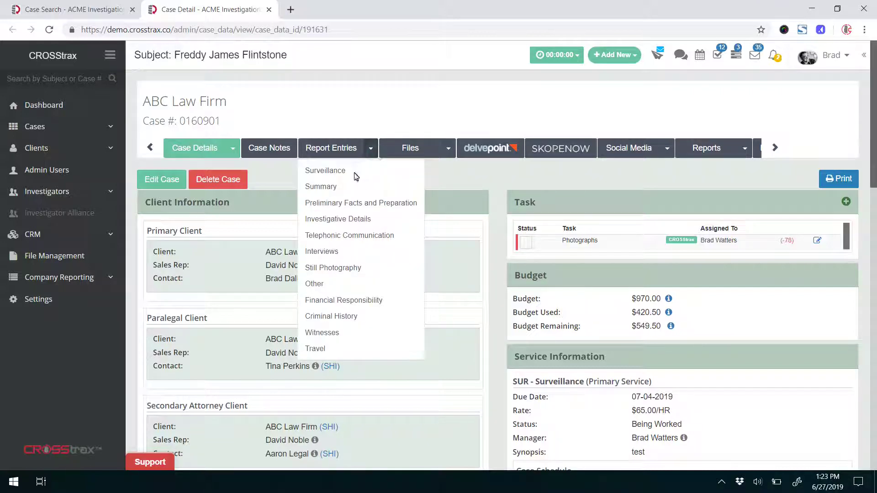
click(334, 176)
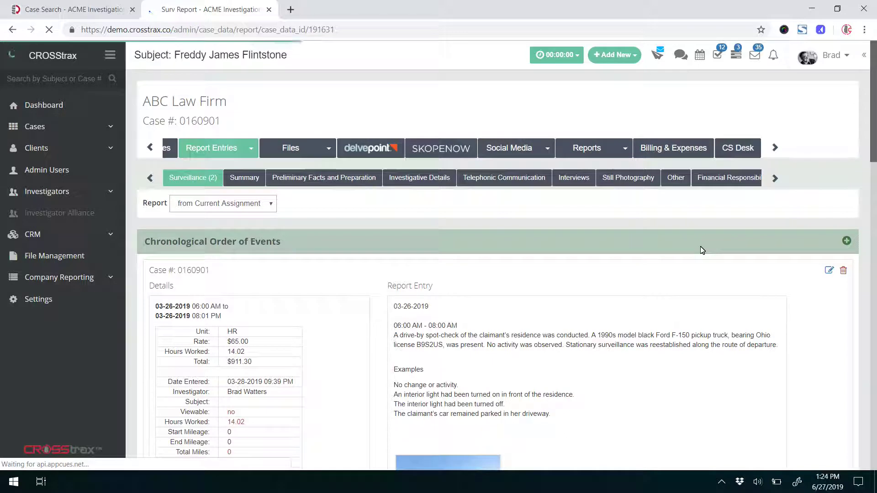
click(846, 242)
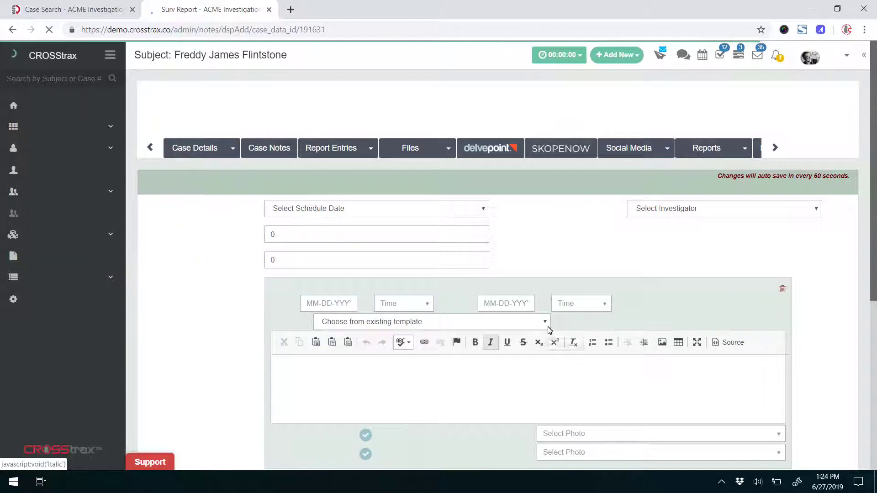
Step: Fill the event description with the "Initial entries" template and check the subject address, city, state code and vehicle details in the text
click(543, 327)
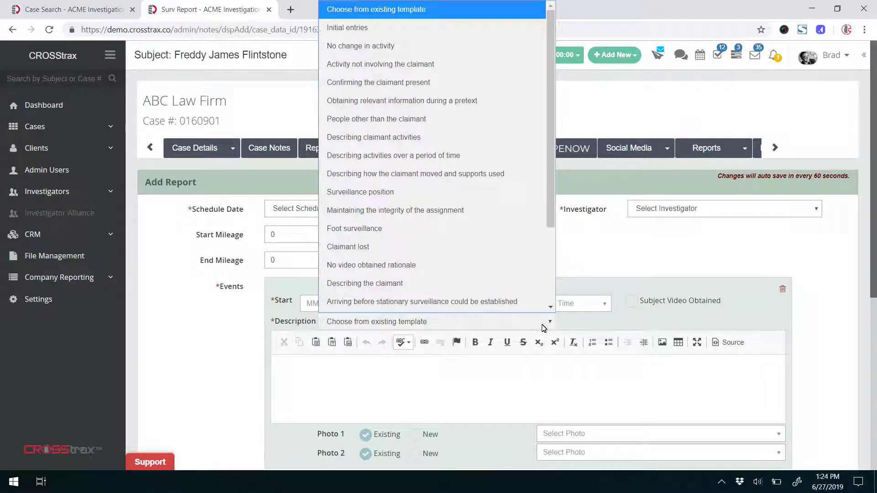
click(352, 27)
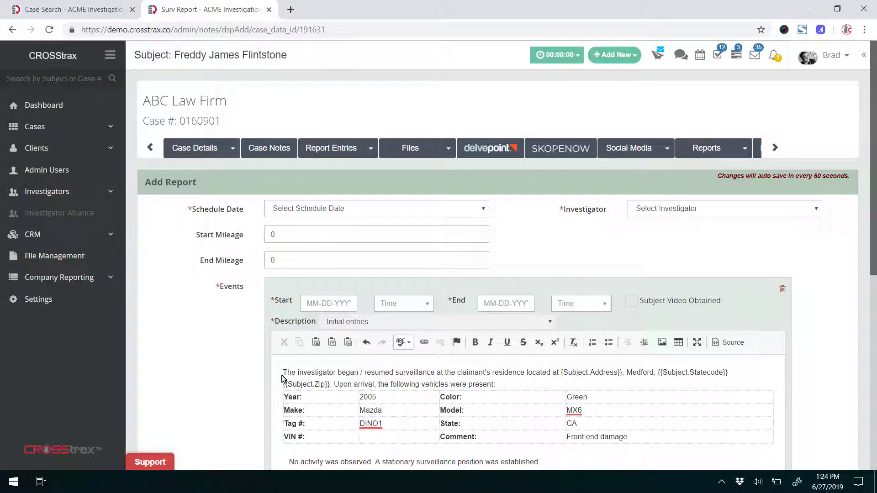
drag(560, 373, 720, 373)
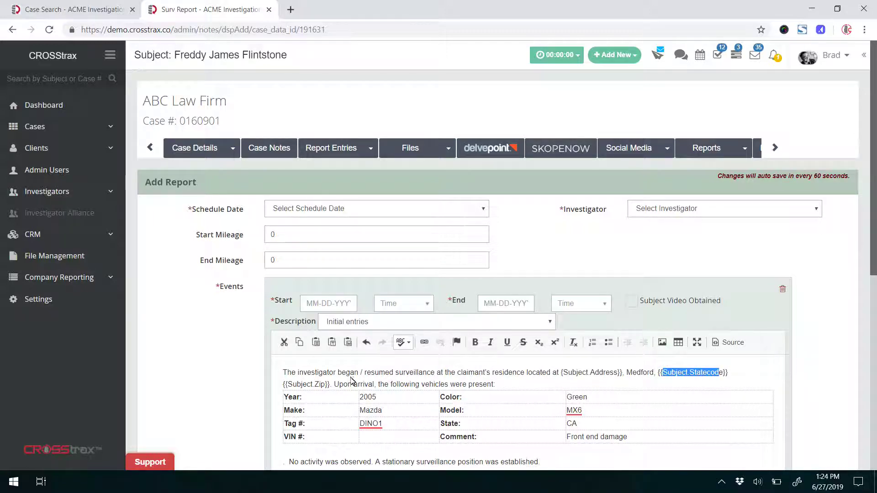
double_click(638, 374)
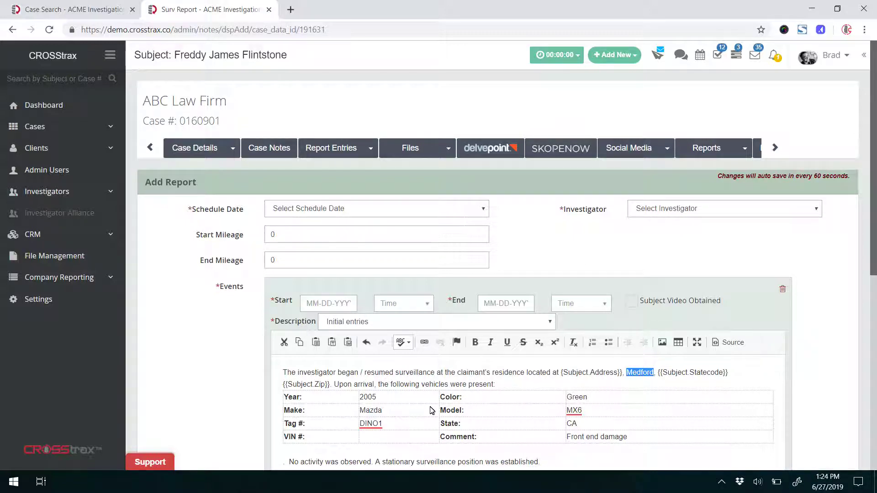
scroll(431, 407, down, 1)
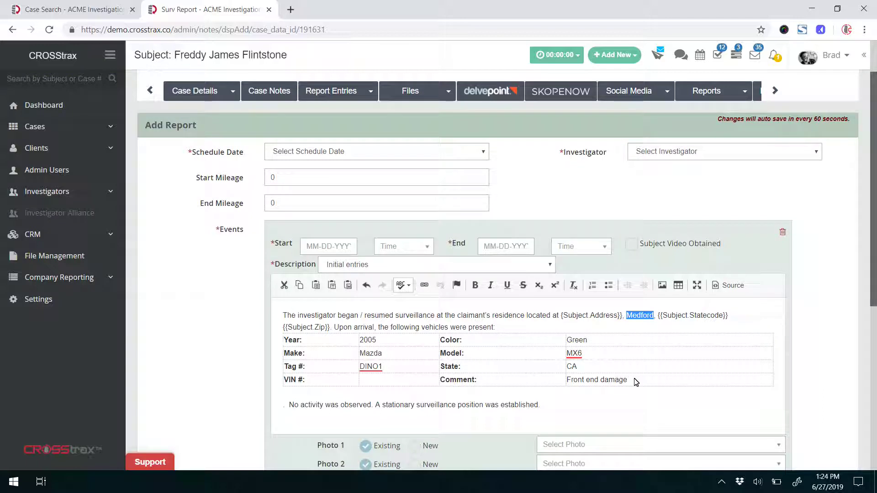
scroll(642, 382, down, 1)
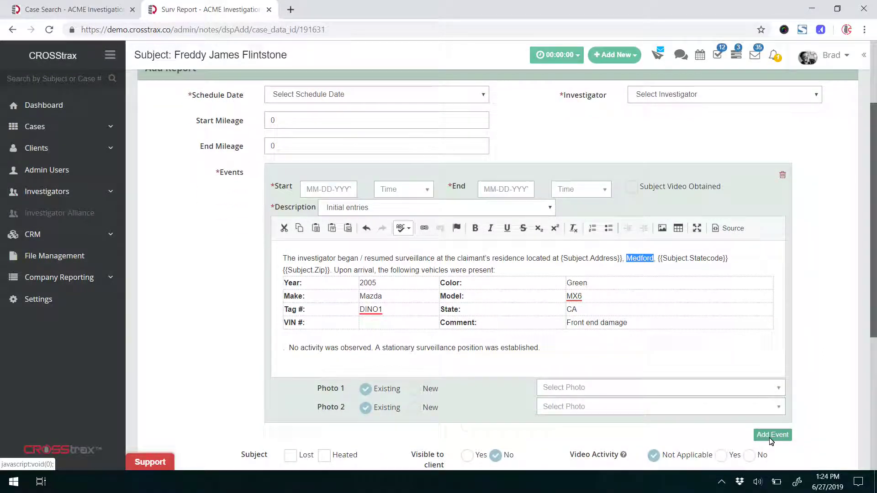
scroll(771, 441, down, 2)
drag(873, 214, 874, 121)
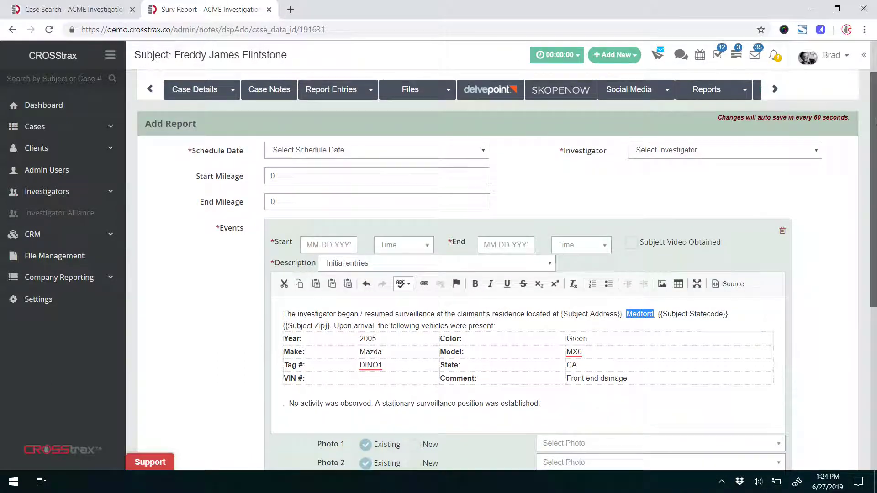
Step: Append the "No change in activity" template text to the event description
click(548, 270)
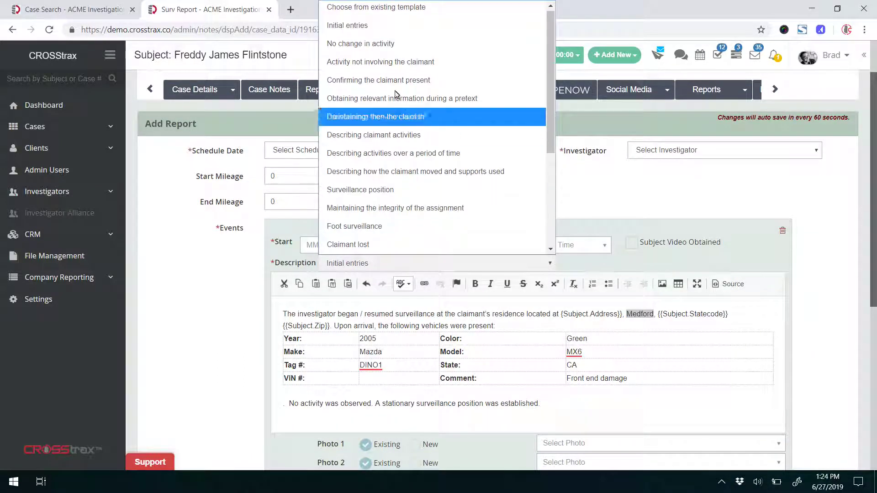
click(389, 44)
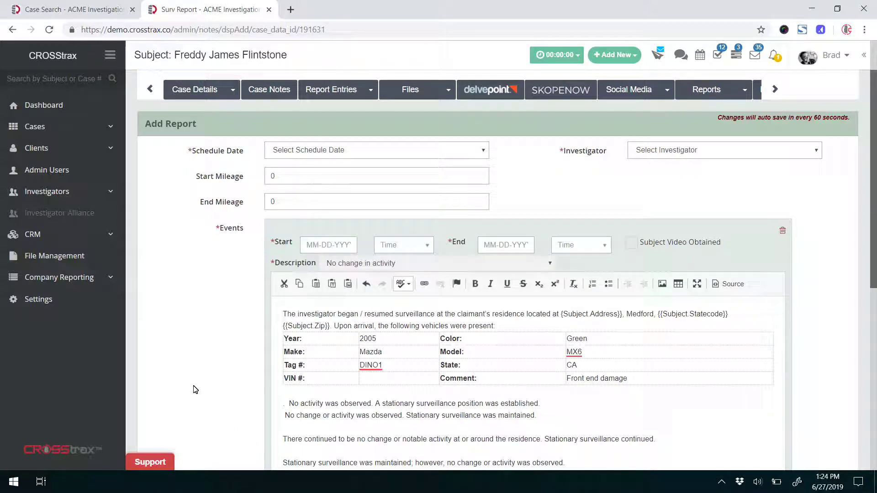
scroll(382, 437, down, 2)
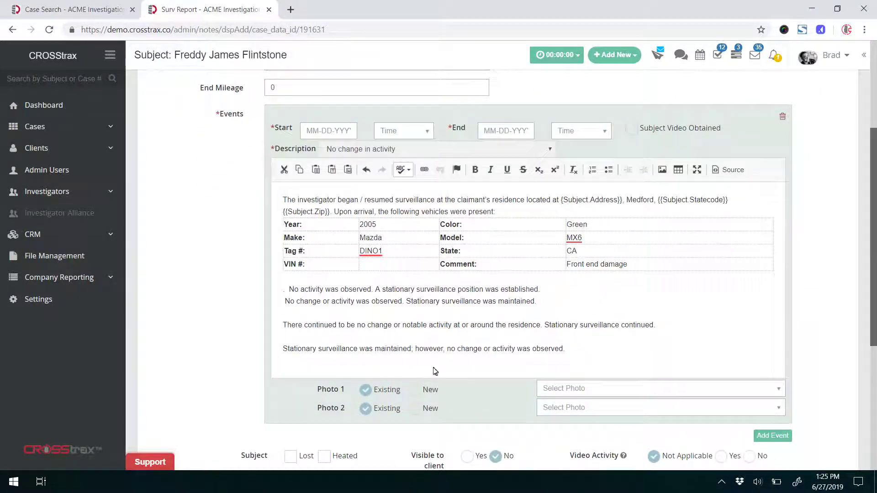
Step: Add the "Confirming the claimant present" template text on a new line below the description's last sentence, and review the inserted sentences
drag(285, 350, 593, 357)
click(604, 364)
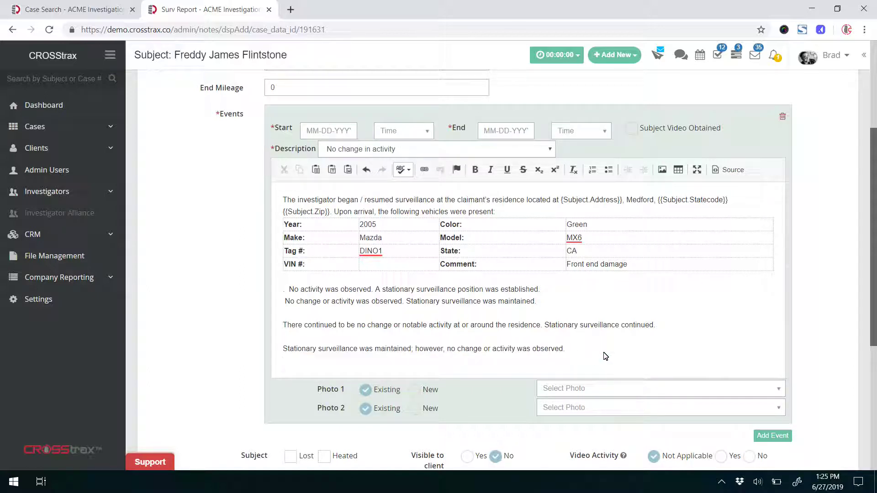
key(Return)
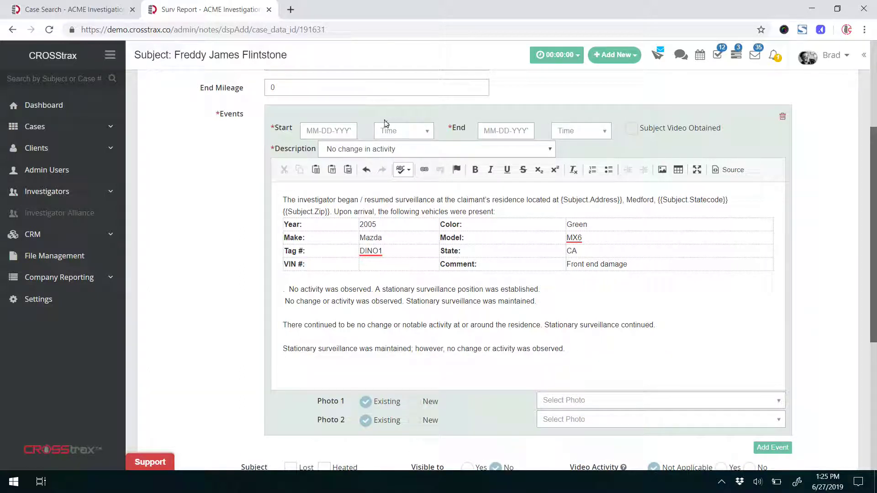
click(392, 152)
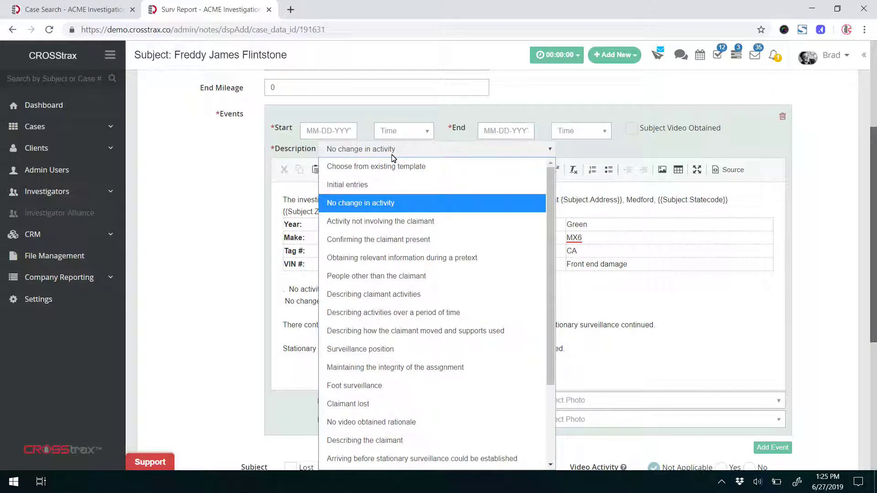
click(411, 241)
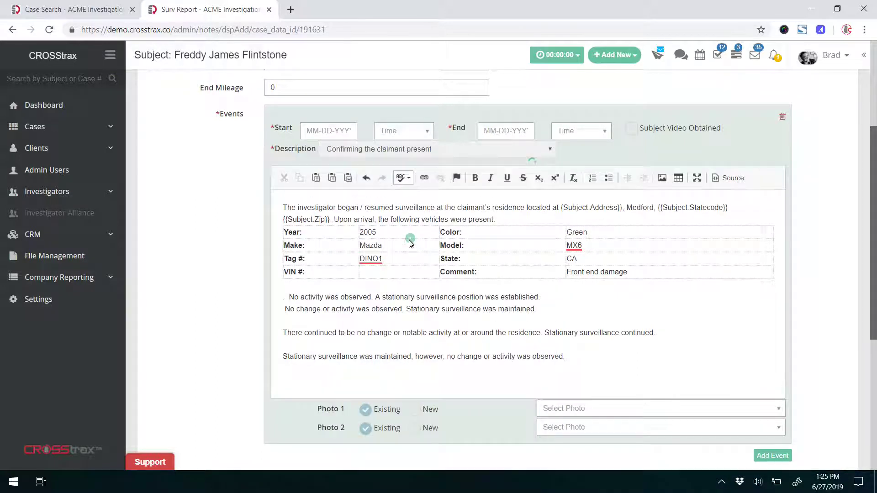
drag(282, 374, 712, 428)
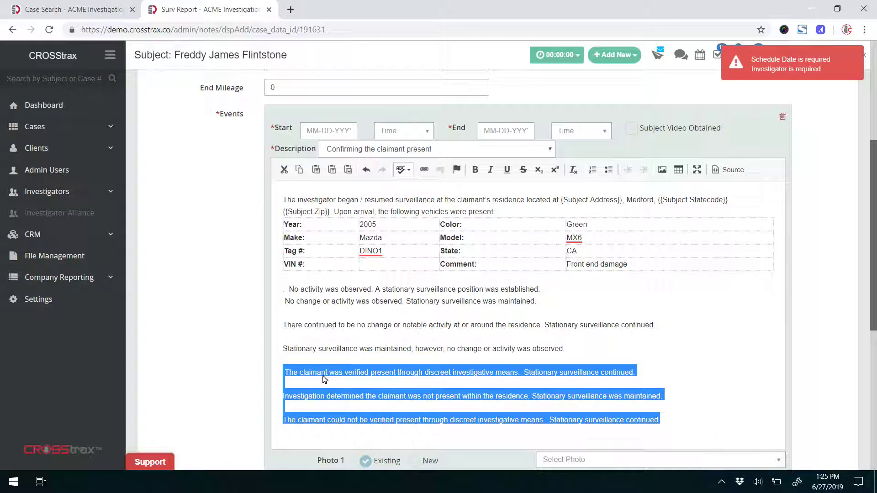
click(289, 371)
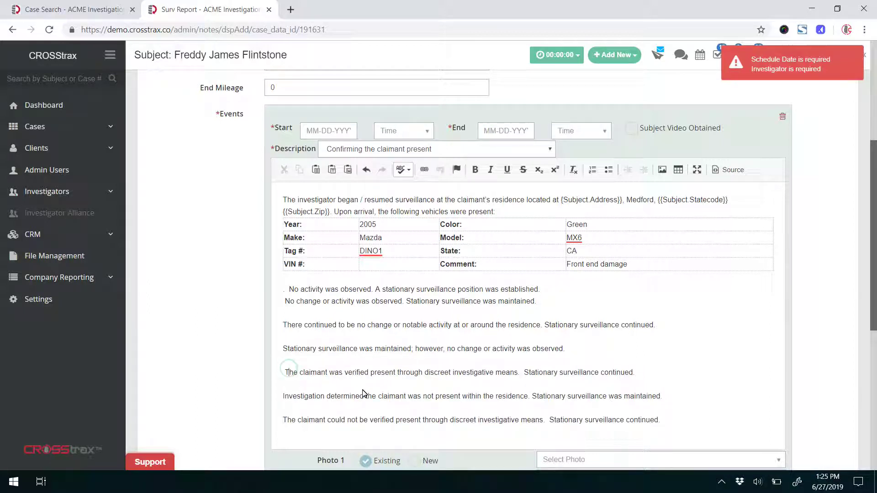
scroll(364, 394, up, 5)
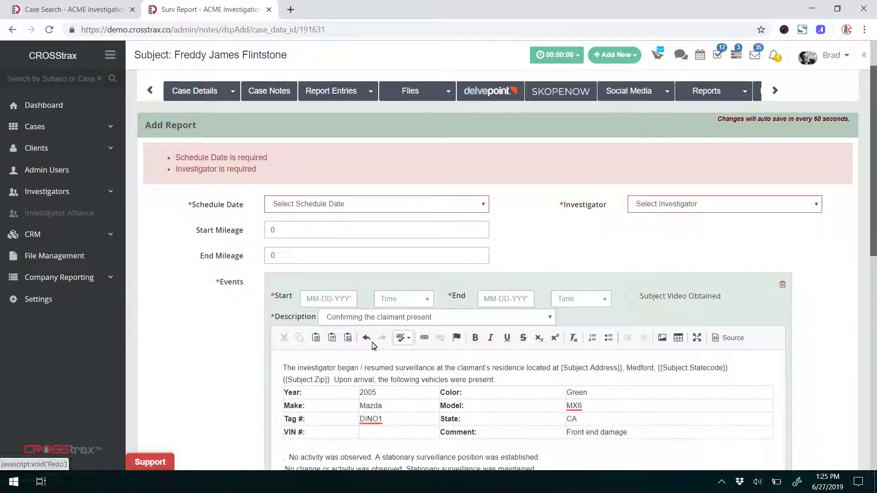
scroll(365, 396, down, 4)
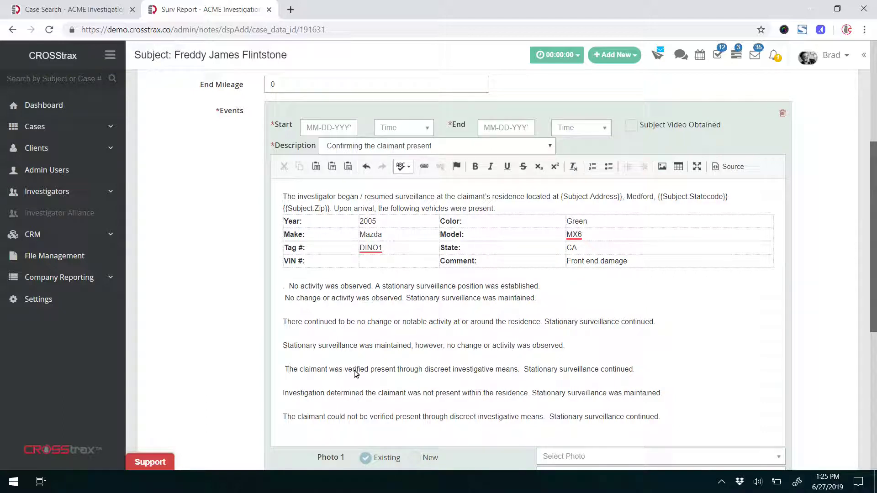
Step: Return to the case details and start an email to the paralegal client's contact from their contact information
scroll(237, 301, up, 5)
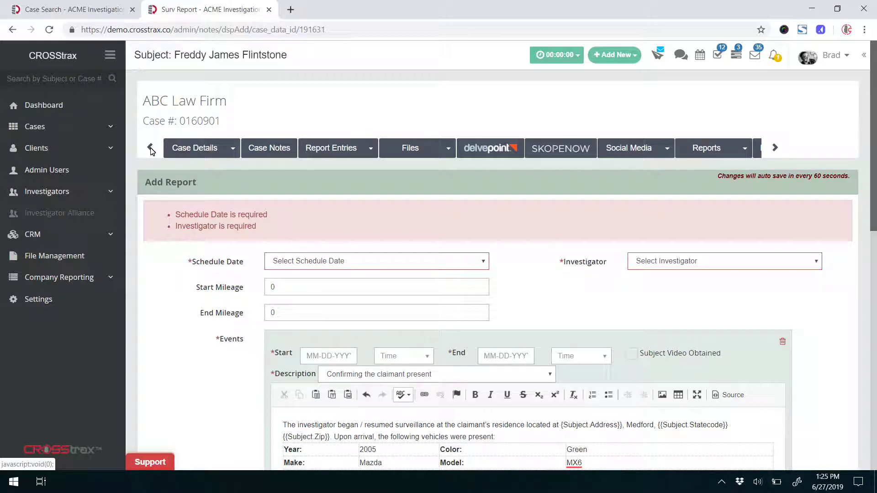
click(177, 151)
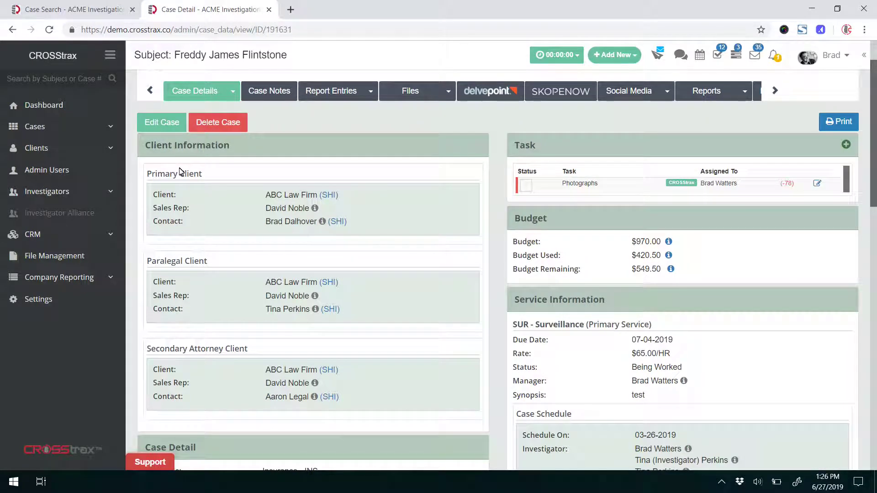
click(315, 310)
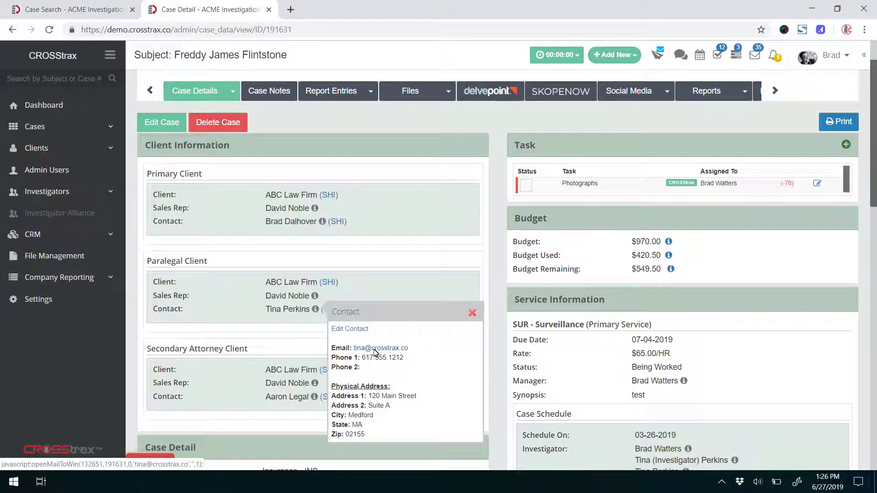
click(375, 350)
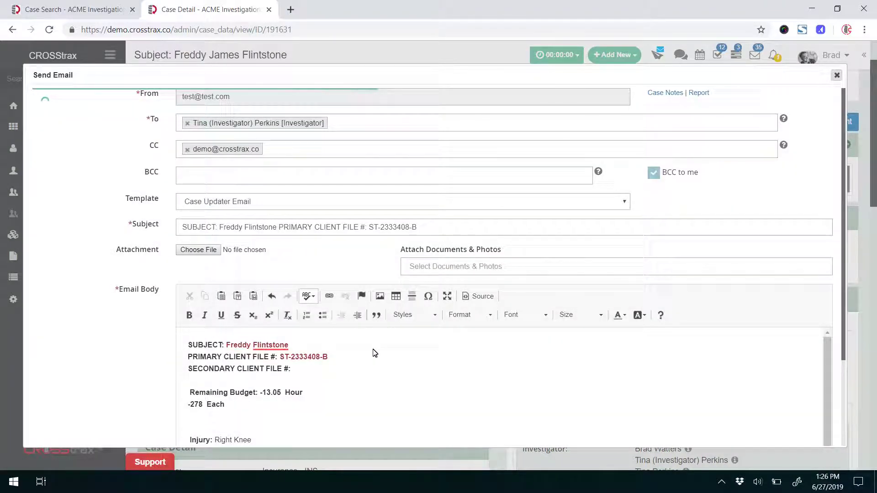
Step: Apply the "Case Updater Email" template to the email and review the case details filled into its body
click(272, 206)
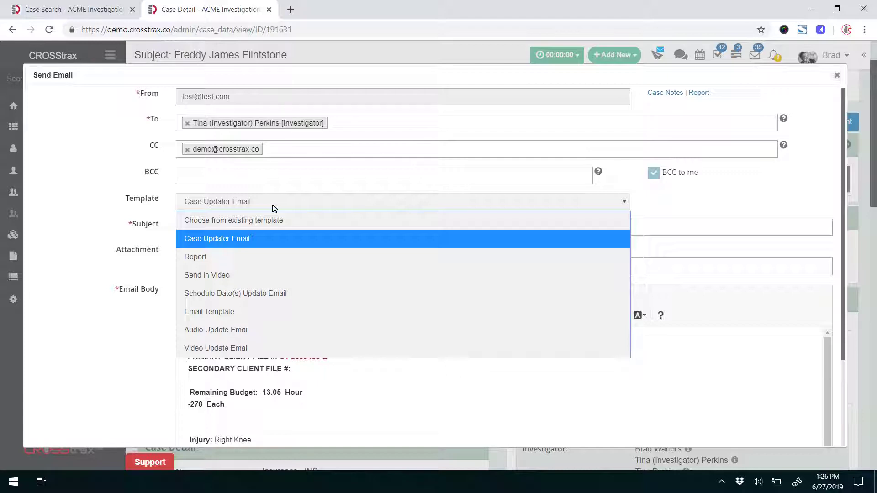
click(240, 242)
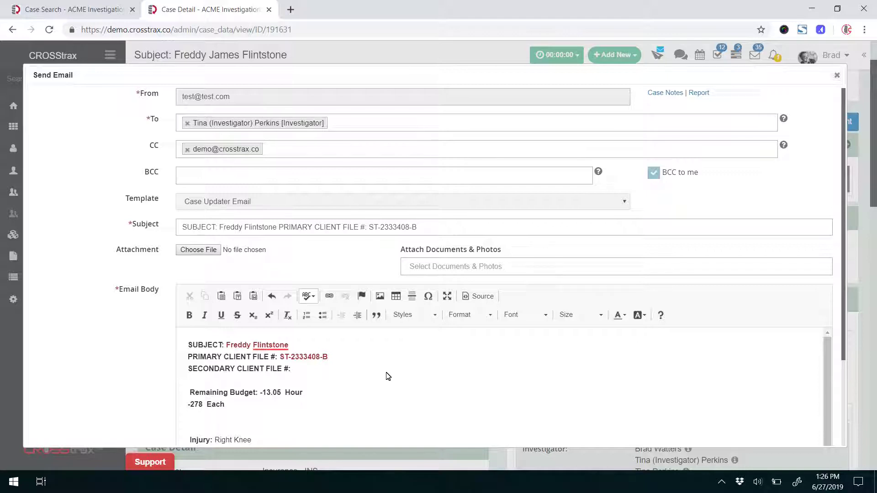
scroll(387, 374, down, 1)
scroll(345, 407, up, 1)
scroll(219, 410, down, 1)
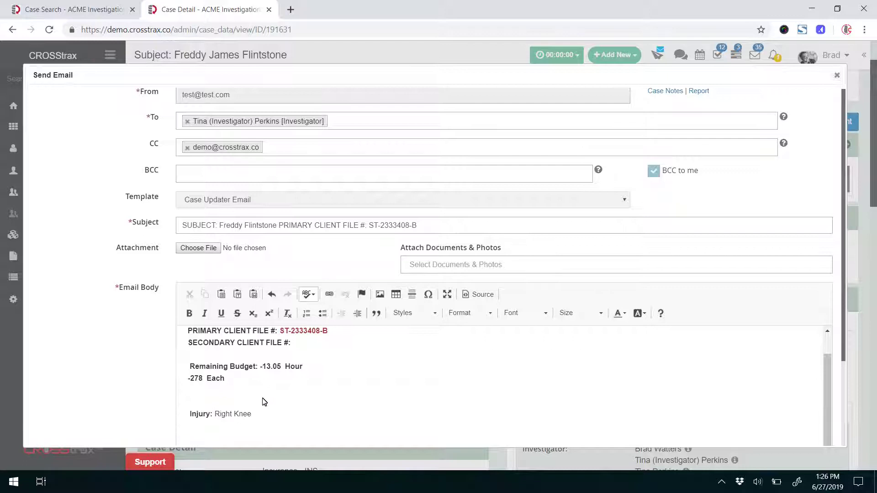
scroll(213, 402, down, 2)
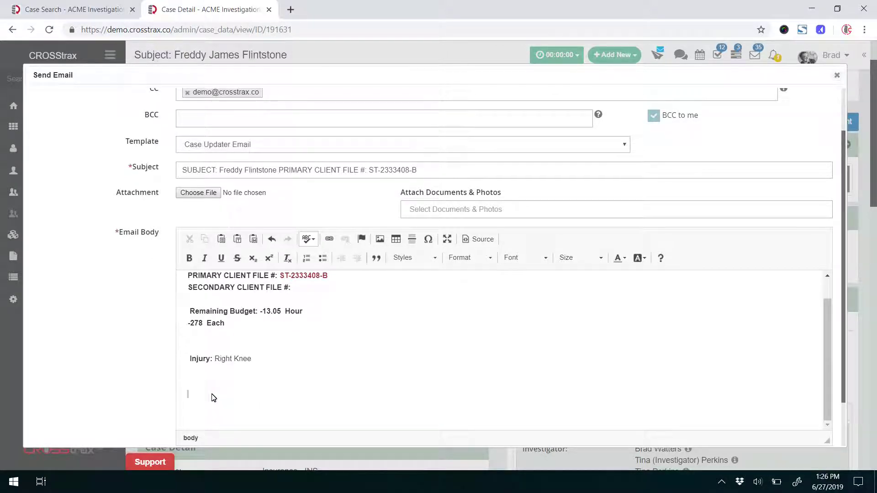
Step: Add a line of filler text below the Injury line, and close the email and contact details without sending
text(gjgjgjgjgjgjgjgjgjgjgj)
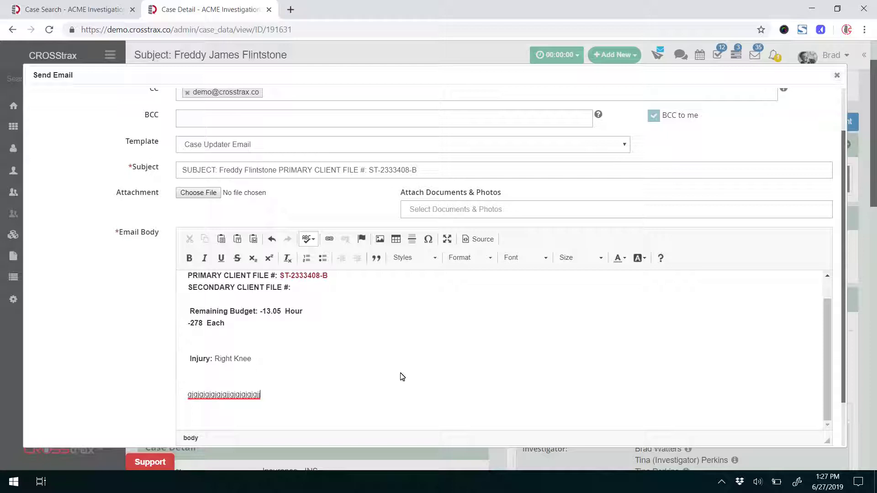
scroll(410, 370, down, 2)
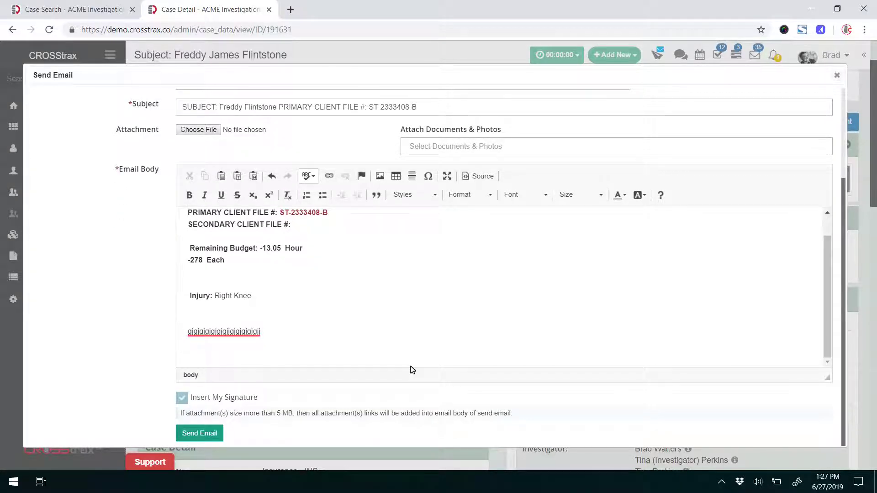
click(836, 75)
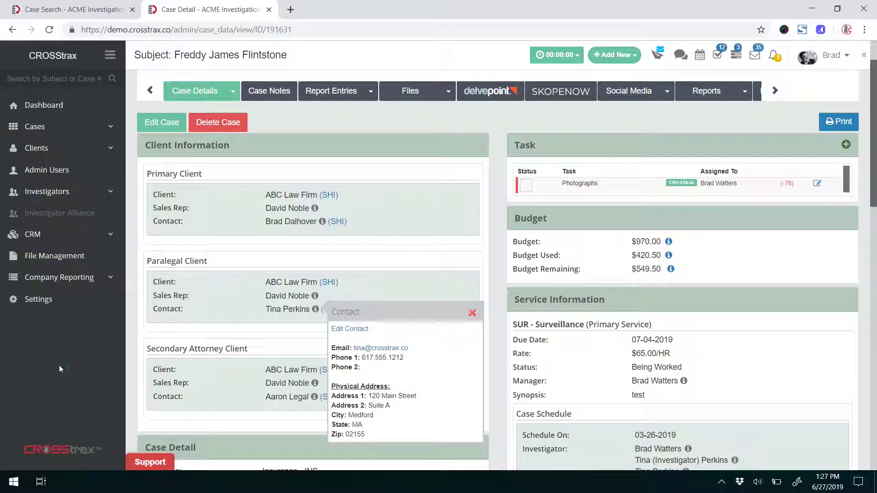
click(474, 315)
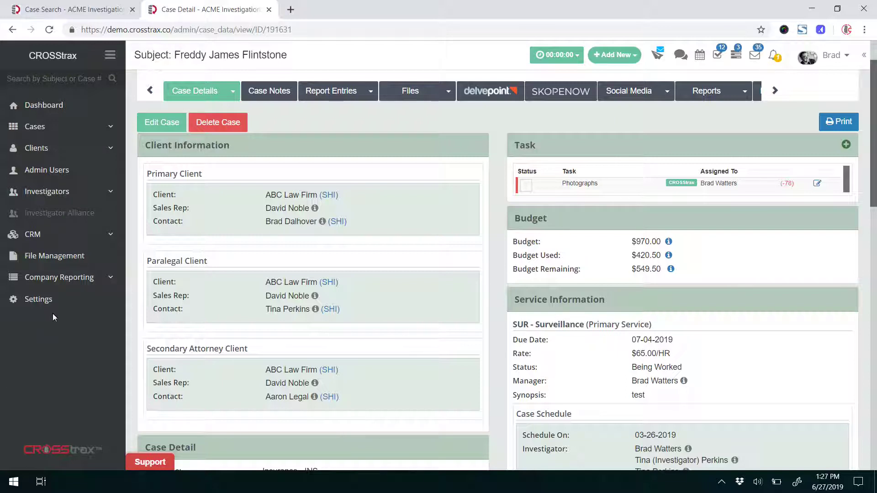
Step: Open the Pre-Written Content settings for Investigative Reports and review the template categories from Email Template through Surveillance Report
click(44, 302)
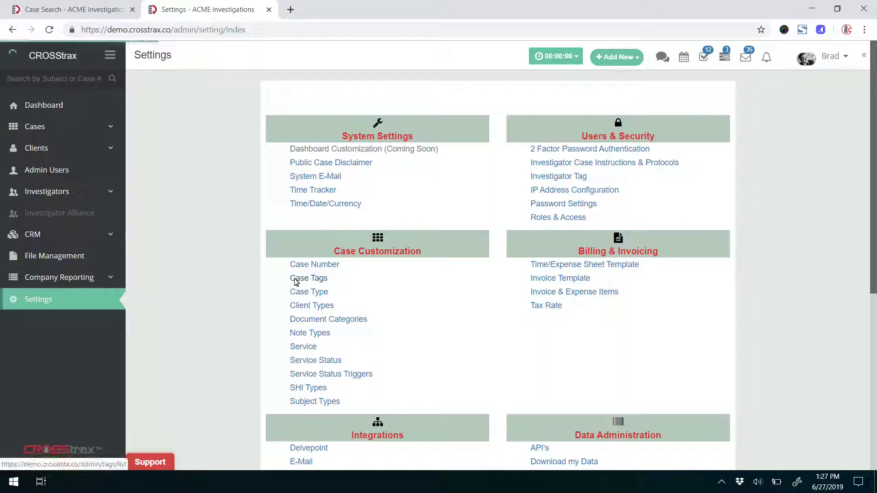
scroll(271, 310, down, 4)
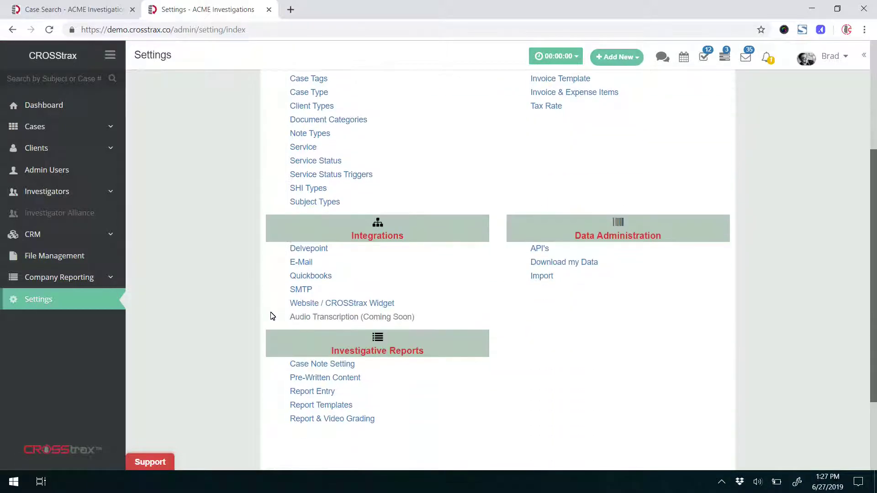
scroll(272, 316, down, 2)
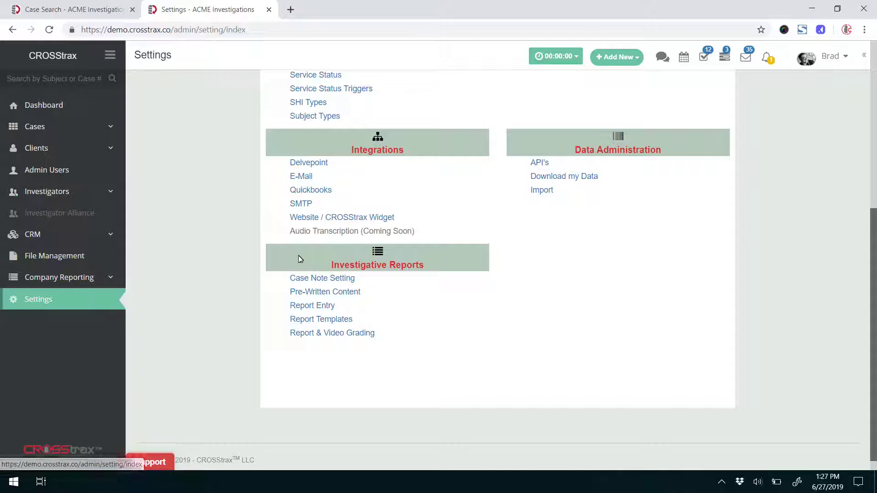
drag(327, 263, 450, 269)
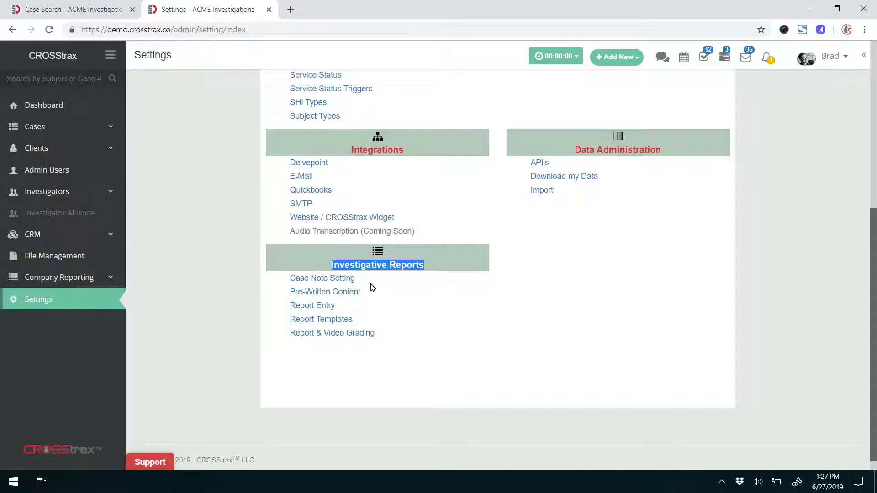
click(343, 292)
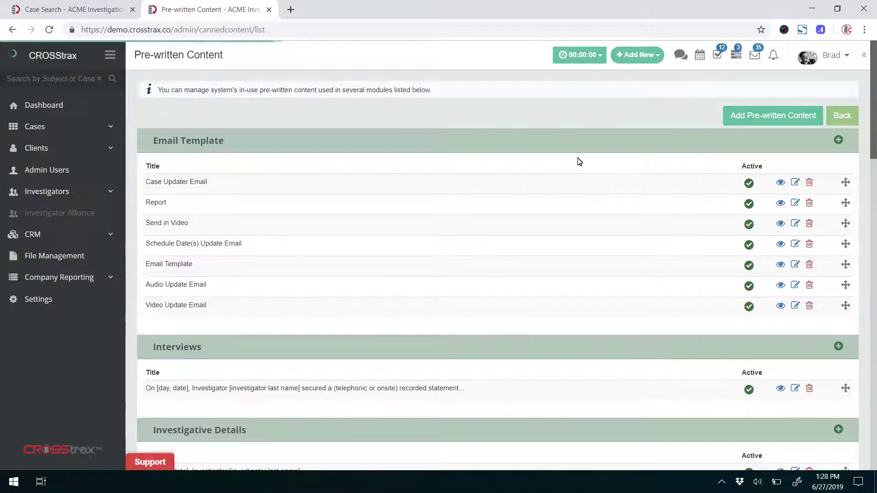
scroll(266, 343, down, 6)
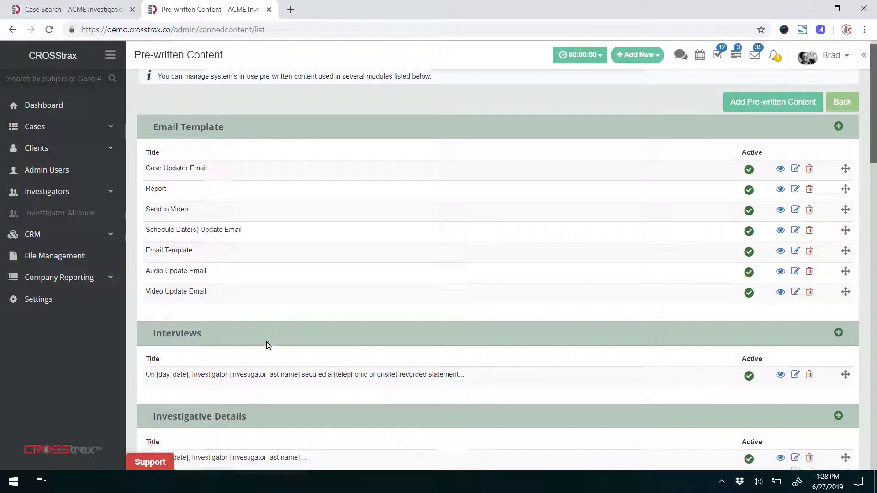
scroll(263, 294, down, 6)
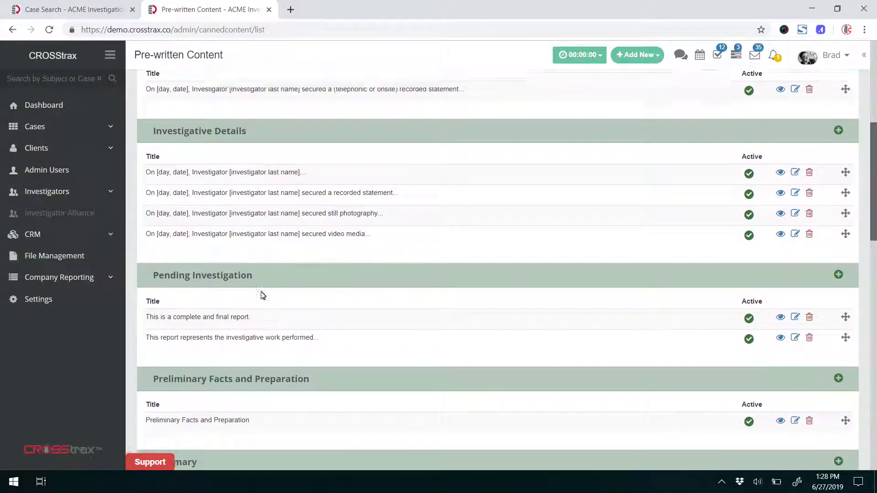
scroll(292, 329, down, 12)
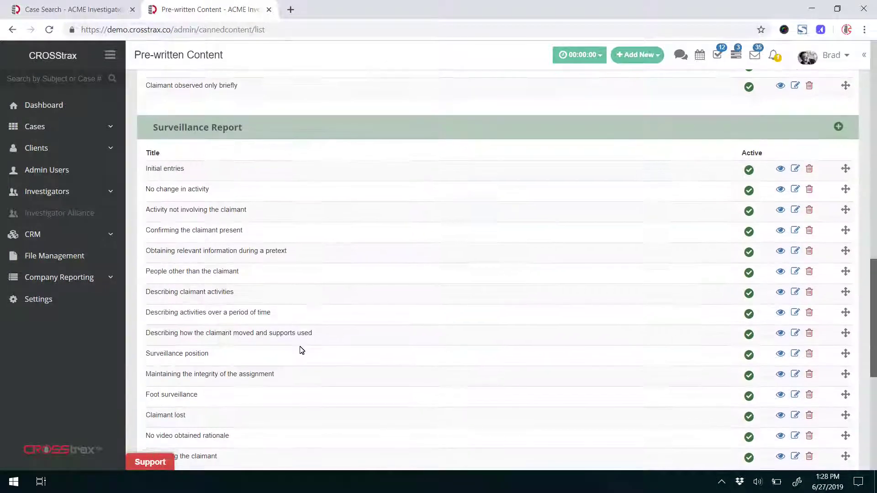
scroll(309, 360, up, 20)
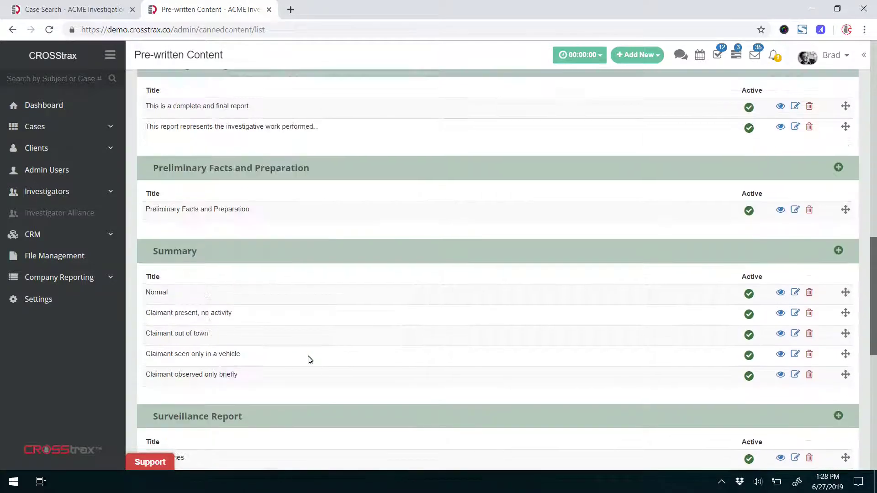
scroll(278, 345, up, 2)
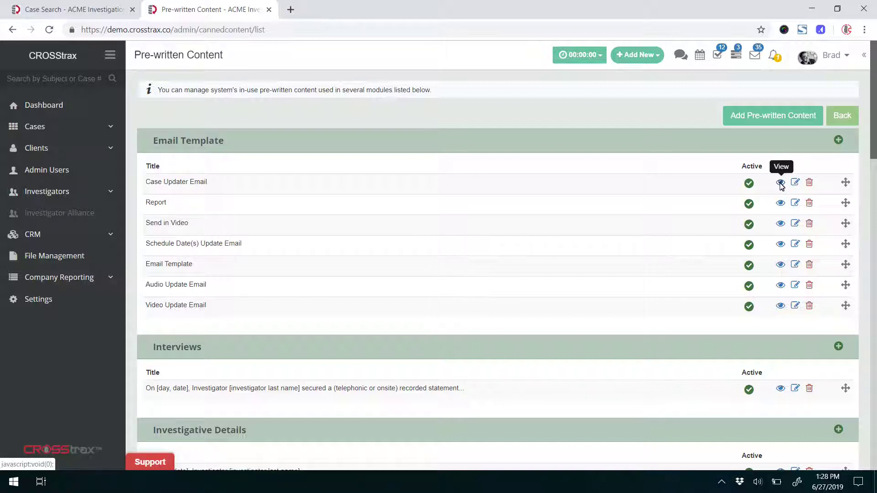
Step: Reorder the email templates to start with Send in Video, Schedule Date(s) Update Email, Case Updater Email and Video Update Email
click(748, 246)
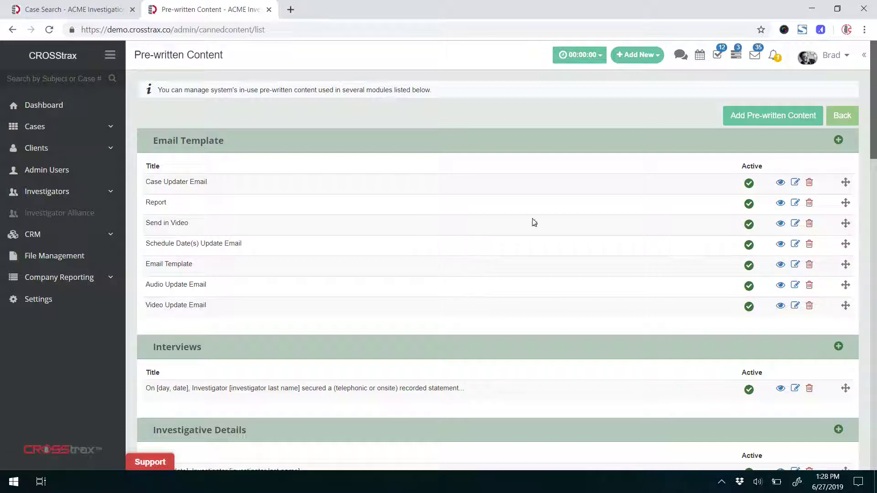
triple_click(247, 244)
shift+click(176, 237)
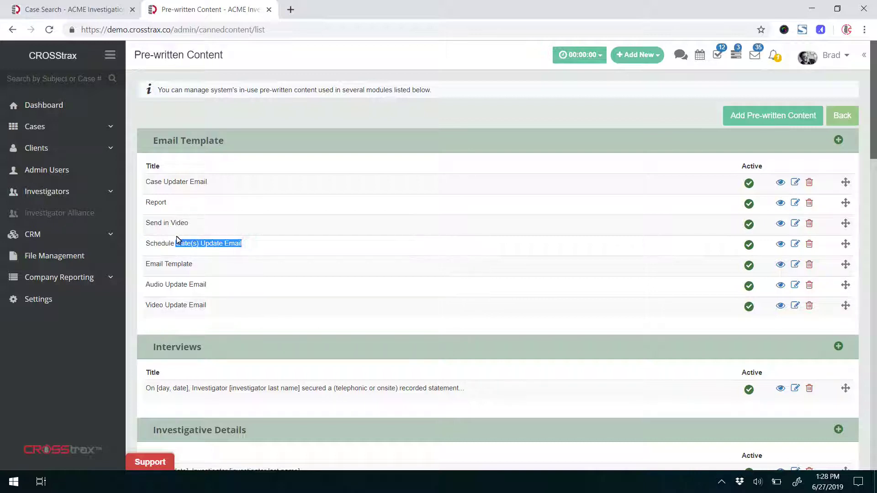
click(574, 249)
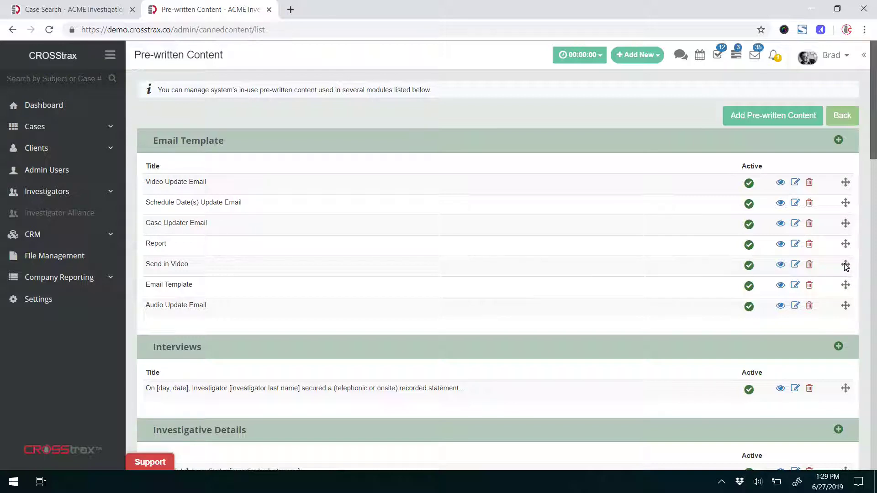
mouse_move(845, 266)
mouse_down()
mouse_move(845, 183)
mouse_move(850, 264)
mouse_up()
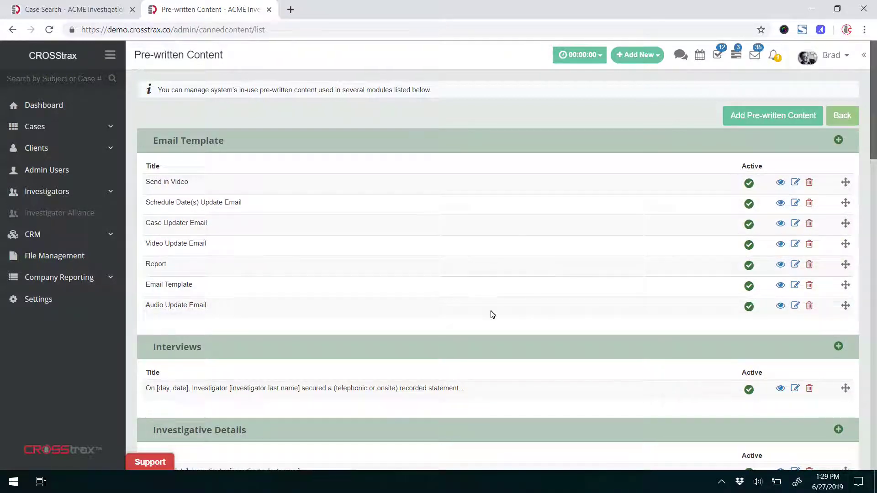